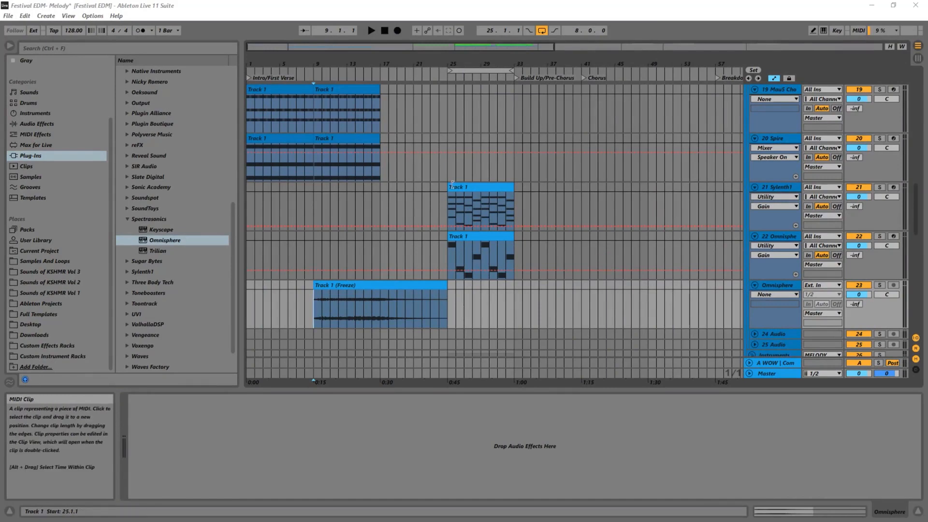
Select the Sylenth1 chord clip's range from bar 25 to bar 33
{"action": "left_click_drag", "start_coordinate": [445, 202], "coordinate": [512, 198]}
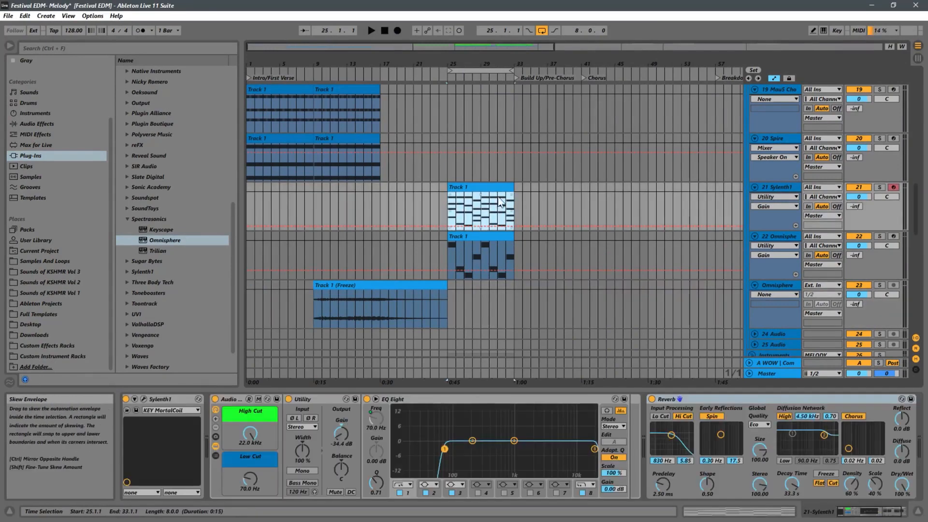
{"action": "scroll", "coordinate": [486, 195], "scroll_direction": "down", "scroll_amount": 5}
{"action": "scroll", "coordinate": [504, 198], "scroll_direction": "up", "scroll_amount": 5}
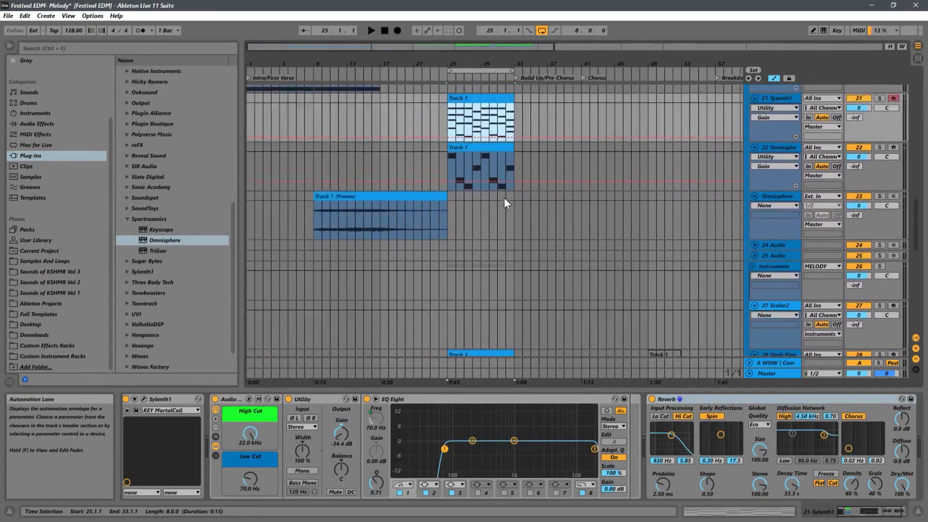
{"action": "scroll", "coordinate": [505, 198], "scroll_direction": "down", "scroll_amount": 10}
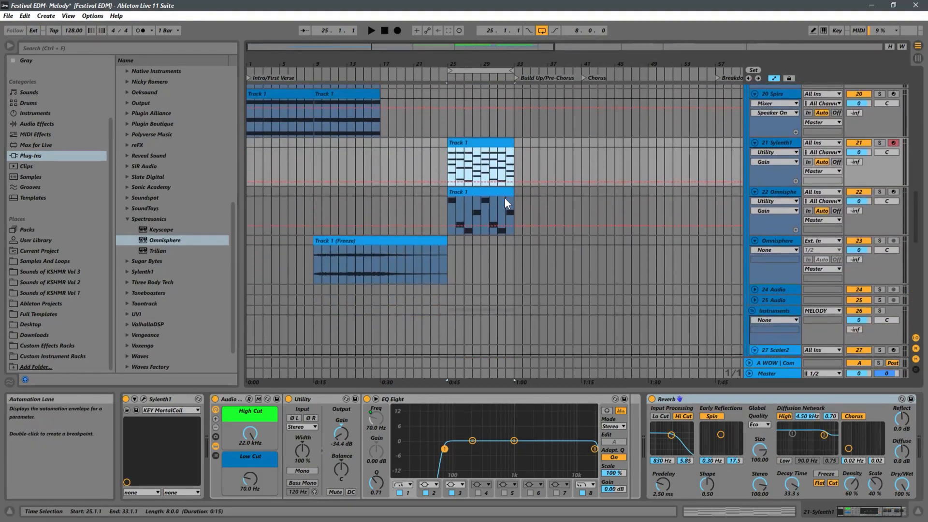
{"action": "scroll", "coordinate": [508, 198], "scroll_direction": "down", "scroll_amount": 5}
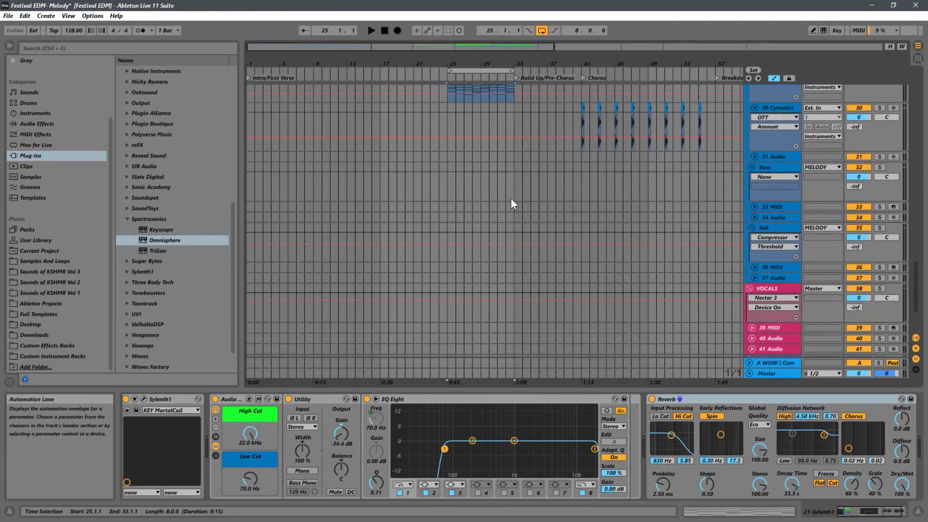
Unfold the 33 MIDI and 34 Audio tracks to check them, and collapse the Bass group
{"action": "left_click", "coordinate": [755, 207]}
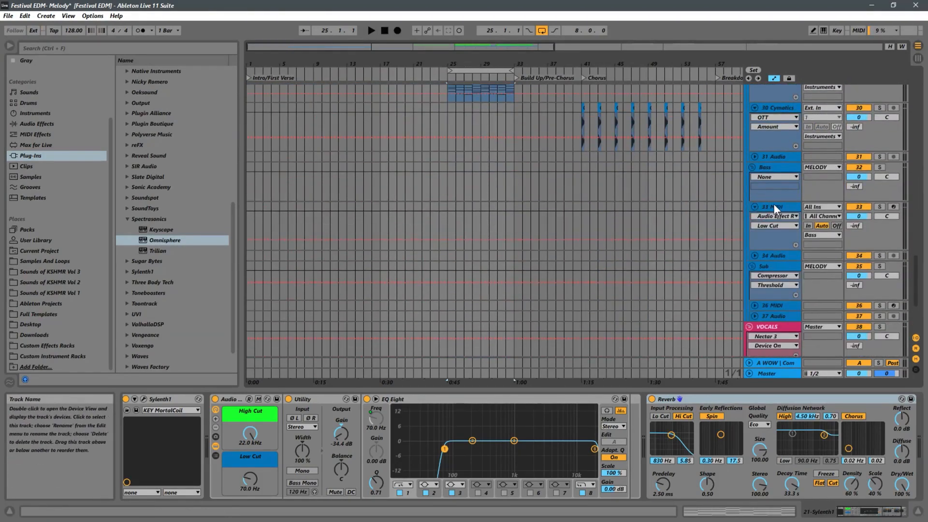
{"action": "scroll", "coordinate": [774, 204], "scroll_direction": "down", "scroll_amount": 3}
{"action": "left_click", "coordinate": [789, 200]}
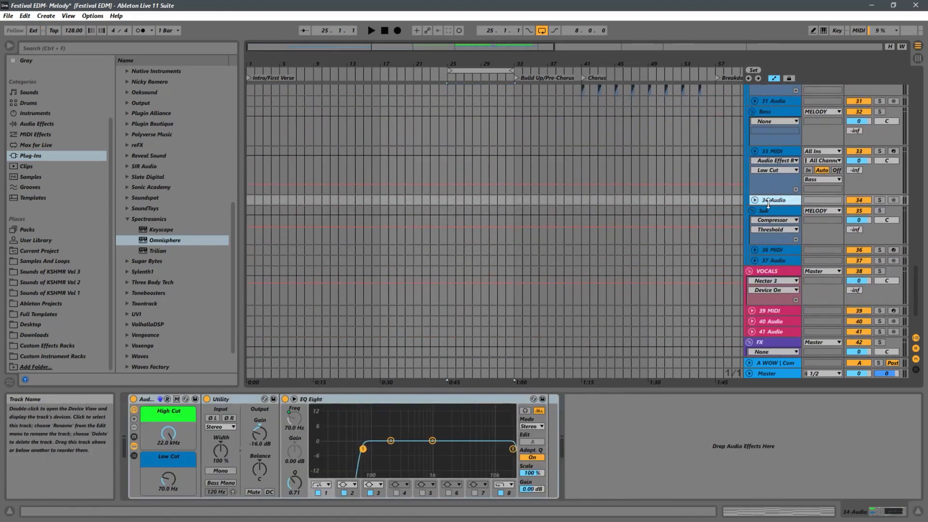
{"action": "left_click", "coordinate": [757, 200]}
{"action": "scroll", "coordinate": [774, 203], "scroll_direction": "down", "scroll_amount": 3}
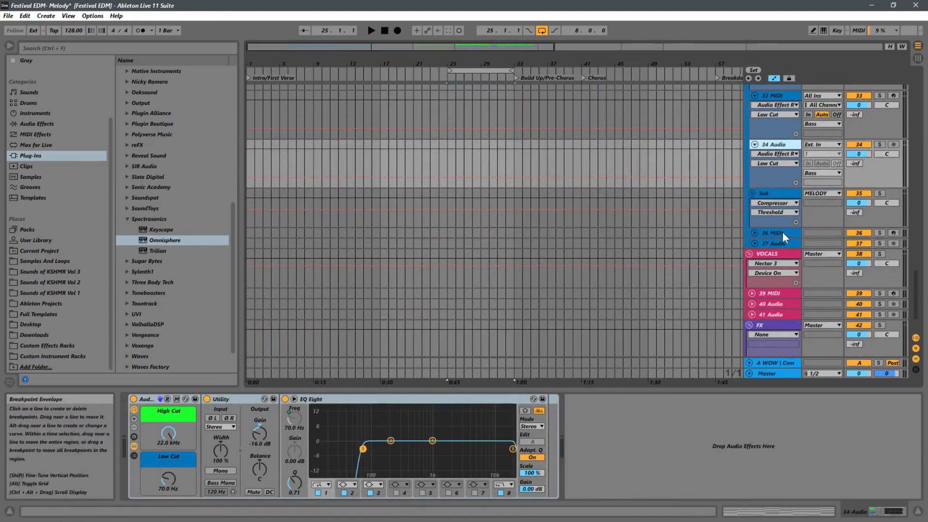
{"action": "scroll", "coordinate": [740, 147], "scroll_direction": "up", "scroll_amount": 3}
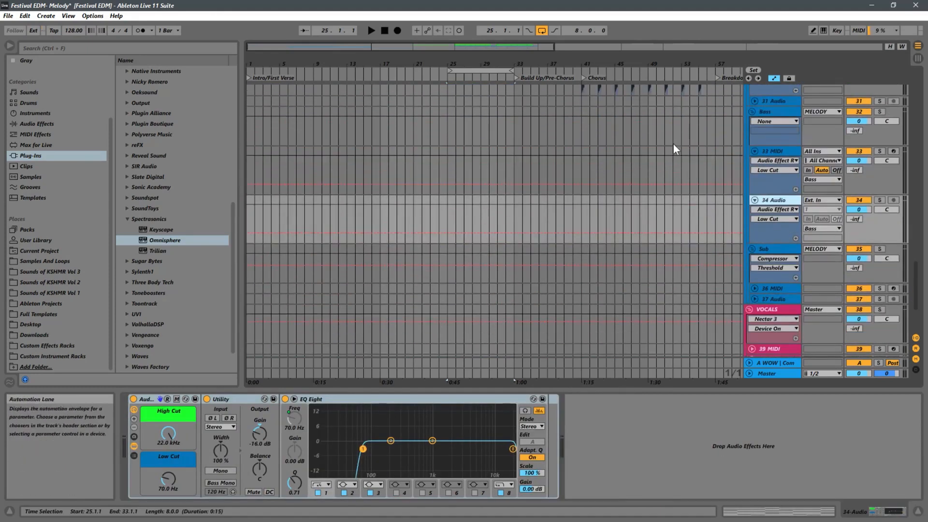
{"action": "left_click", "coordinate": [773, 113]}
{"action": "left_click", "coordinate": [753, 111]}
Unfold the 36 MIDI track inside the Sub group
{"action": "left_click", "coordinate": [729, 161]}
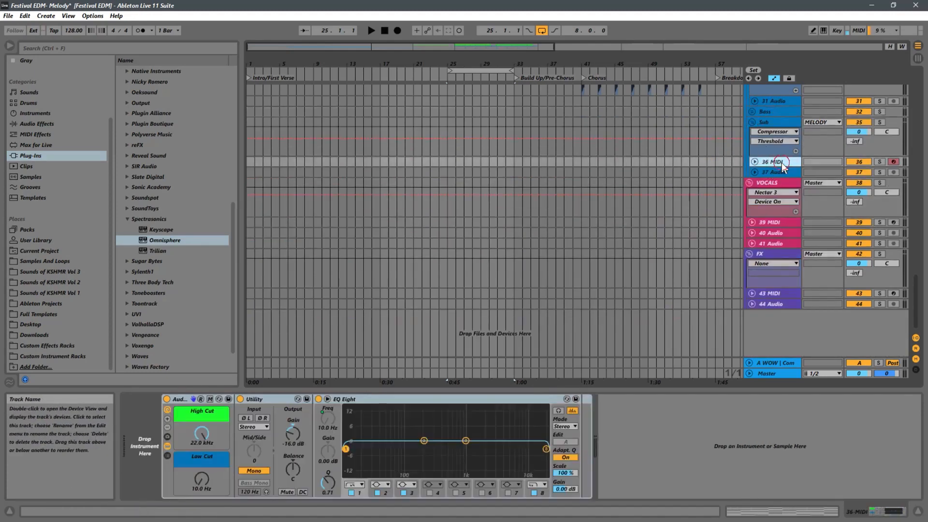
{"action": "scroll", "coordinate": [725, 167], "scroll_direction": "up", "scroll_amount": 3}
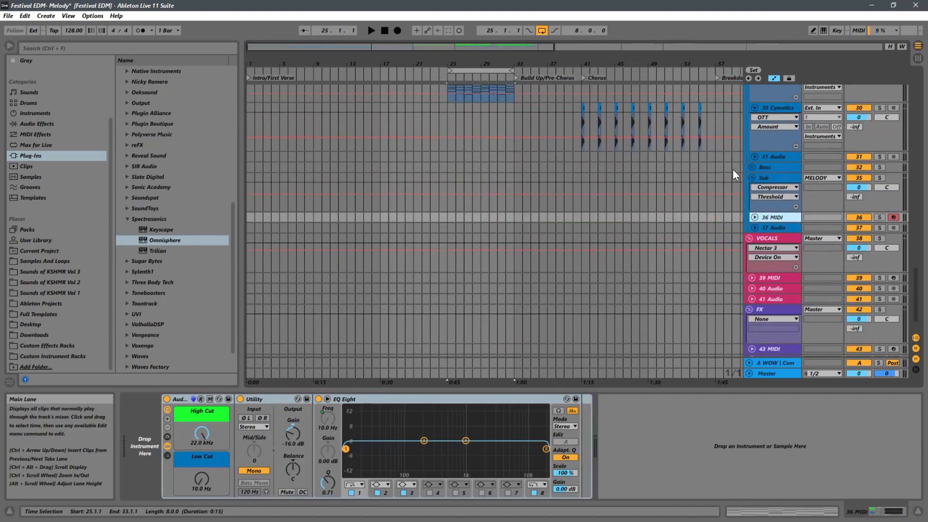
{"action": "scroll", "coordinate": [512, 160], "scroll_direction": "up", "scroll_amount": 3}
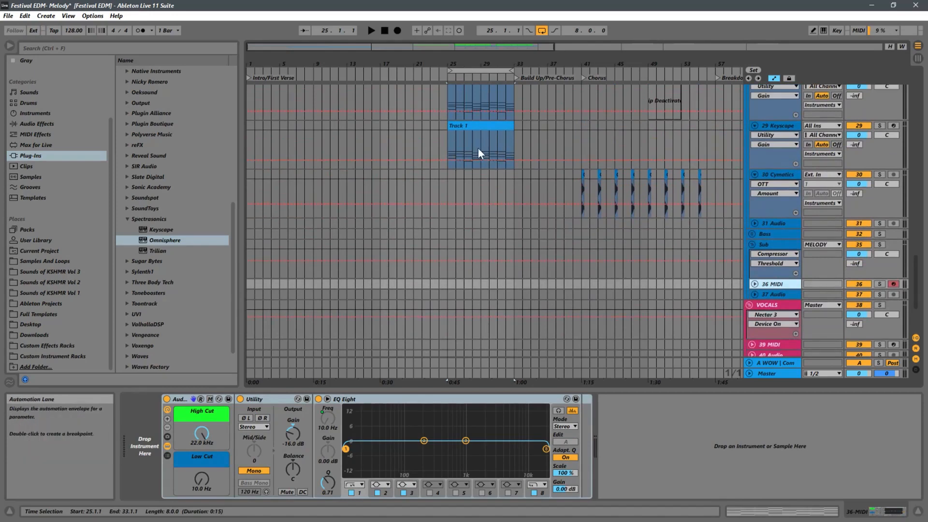
{"action": "left_click", "coordinate": [748, 282]}
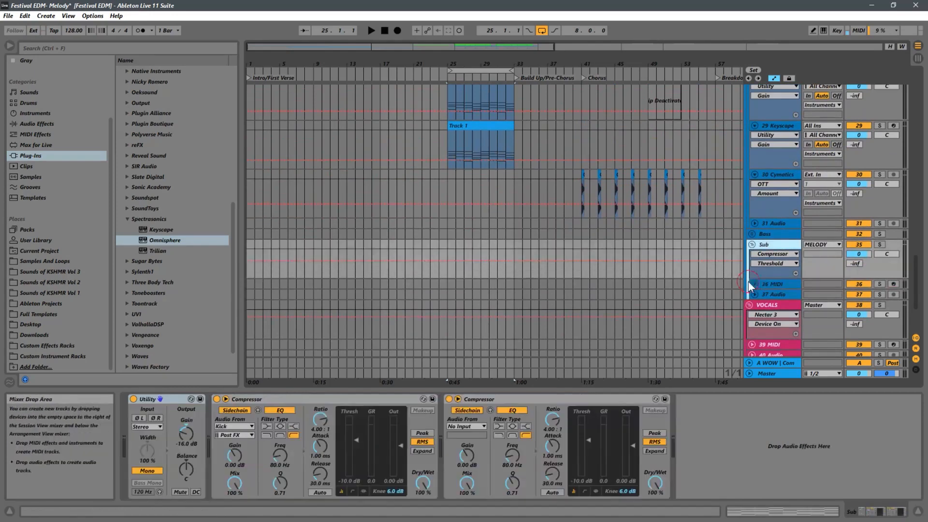
{"action": "left_click", "coordinate": [756, 283]}
{"action": "scroll", "coordinate": [777, 286], "scroll_direction": "down", "scroll_amount": 3}
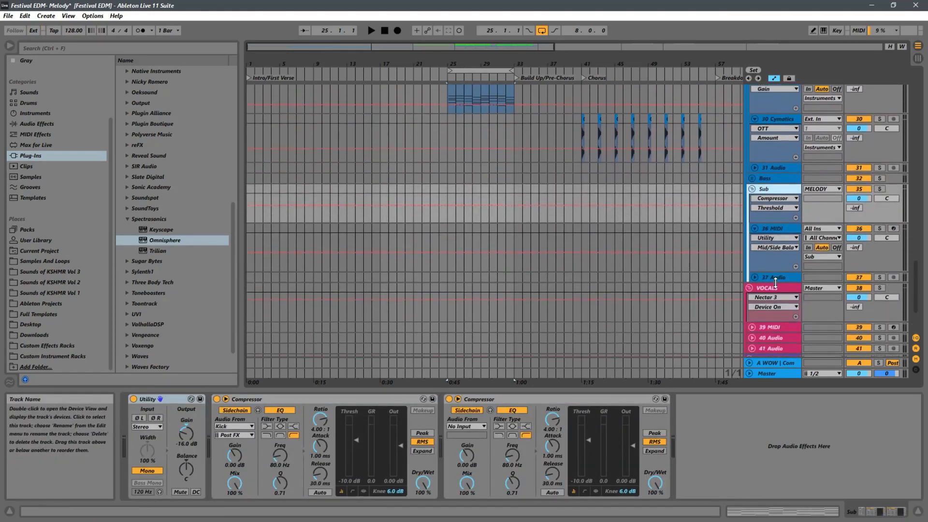
Examine the device chains of the 36 MIDI track, the Sub group and the MELODY group
{"action": "left_click", "coordinate": [776, 230]}
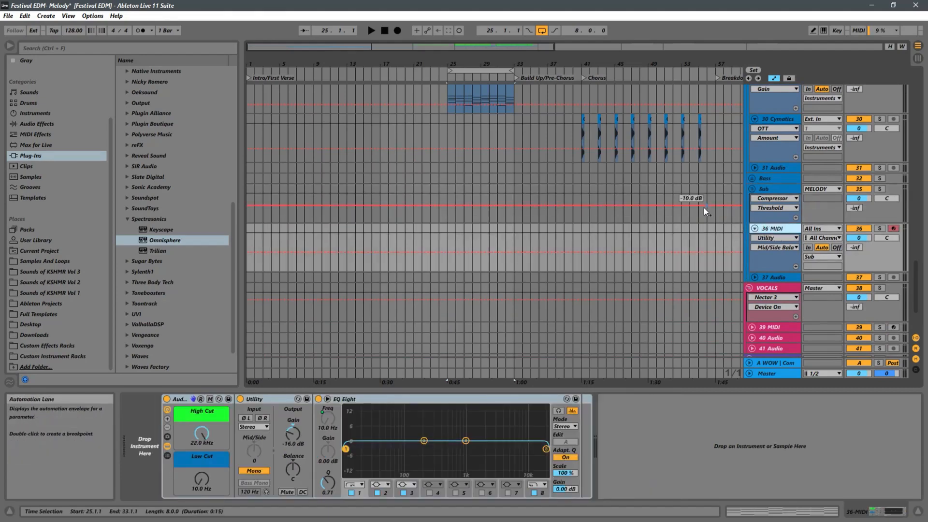
{"action": "left_click", "coordinate": [769, 190]}
{"action": "scroll", "coordinate": [769, 189], "scroll_direction": "up", "scroll_amount": 3}
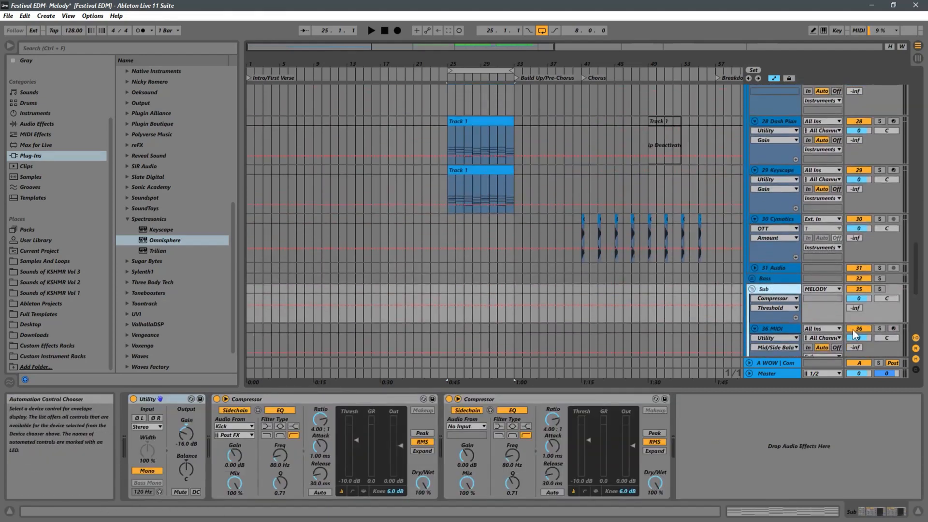
{"action": "scroll", "coordinate": [694, 262], "scroll_direction": "up", "scroll_amount": 12}
{"action": "scroll", "coordinate": [692, 236], "scroll_direction": "up", "scroll_amount": 10}
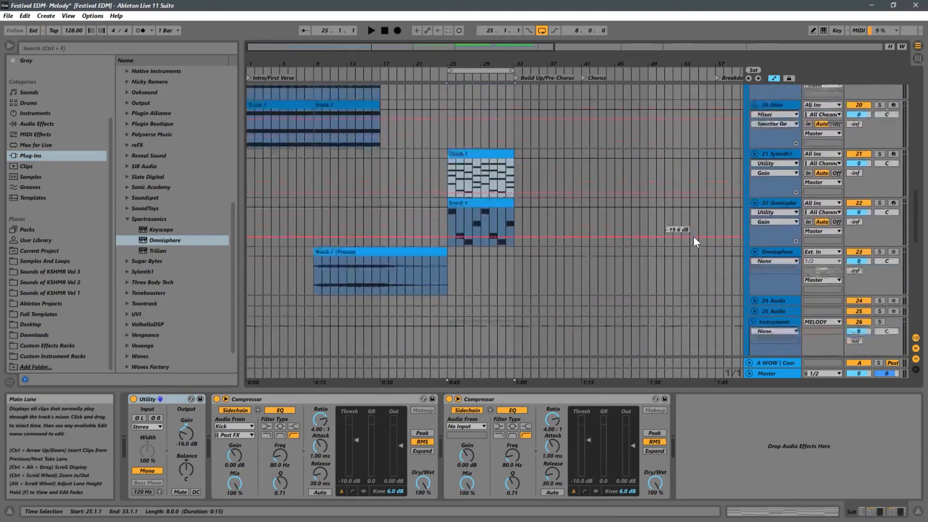
{"action": "left_click", "coordinate": [759, 133]}
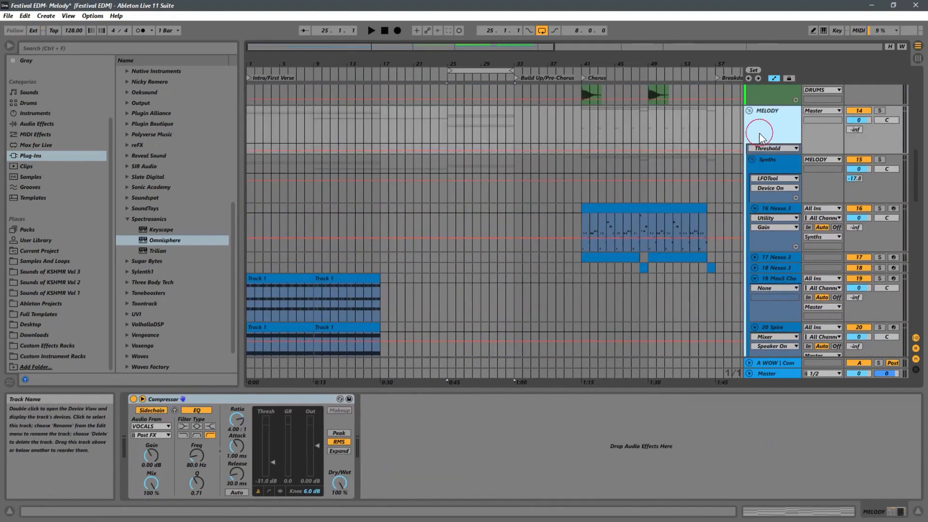
{"action": "scroll", "coordinate": [773, 213], "scroll_direction": "down", "scroll_amount": 8}
{"action": "scroll", "coordinate": [768, 213], "scroll_direction": "down", "scroll_amount": 10}
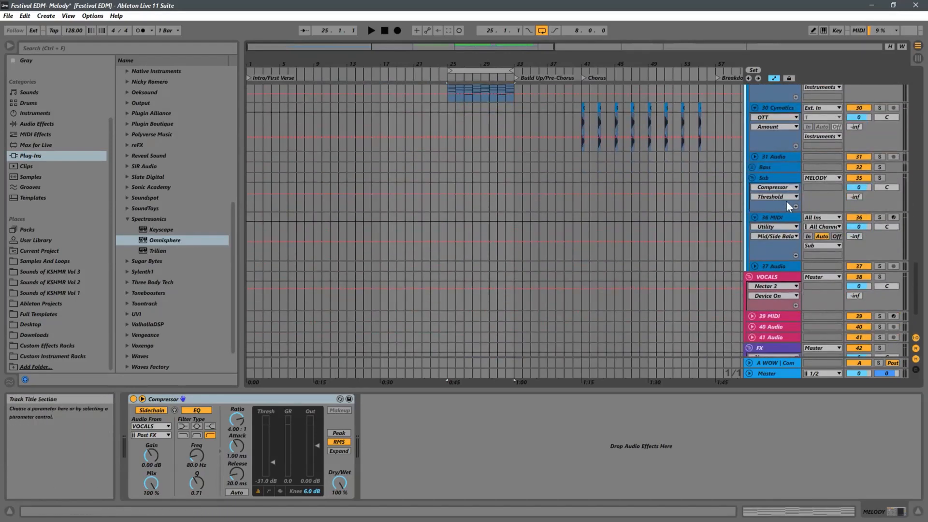
{"action": "left_click", "coordinate": [776, 178]}
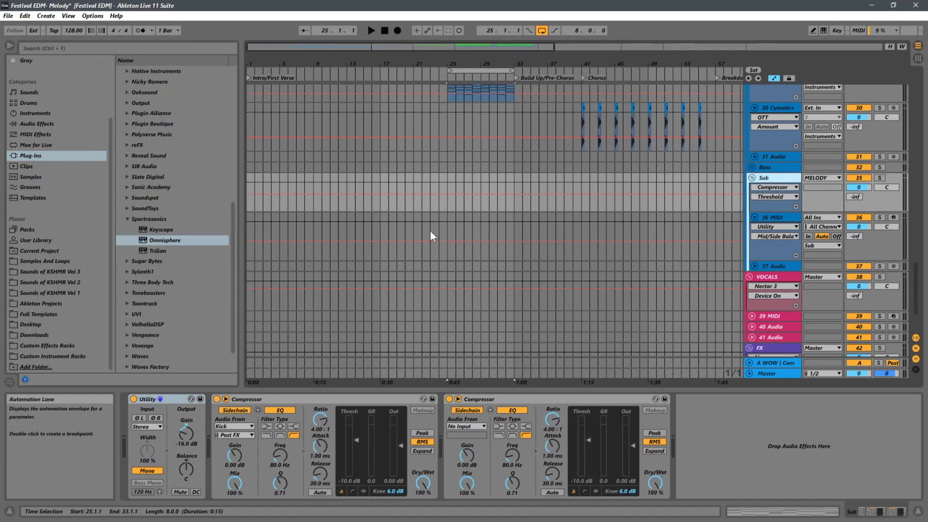
Paste the copied eight-bar chord clip onto the 36 MIDI track and align its start with bar 25
{"action": "left_click", "coordinate": [455, 230]}
{"action": "scroll", "coordinate": [498, 225], "scroll_direction": "up", "scroll_amount": 5}
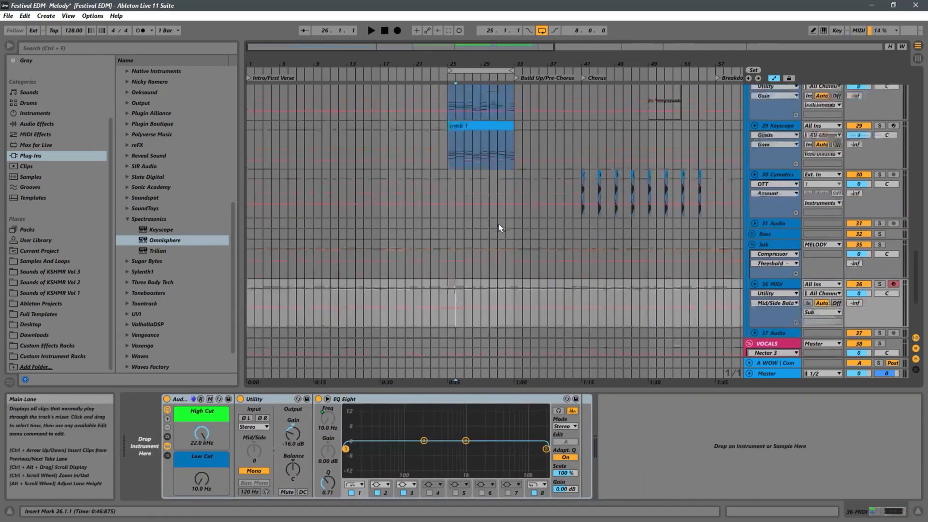
{"action": "left_click", "coordinate": [472, 170]}
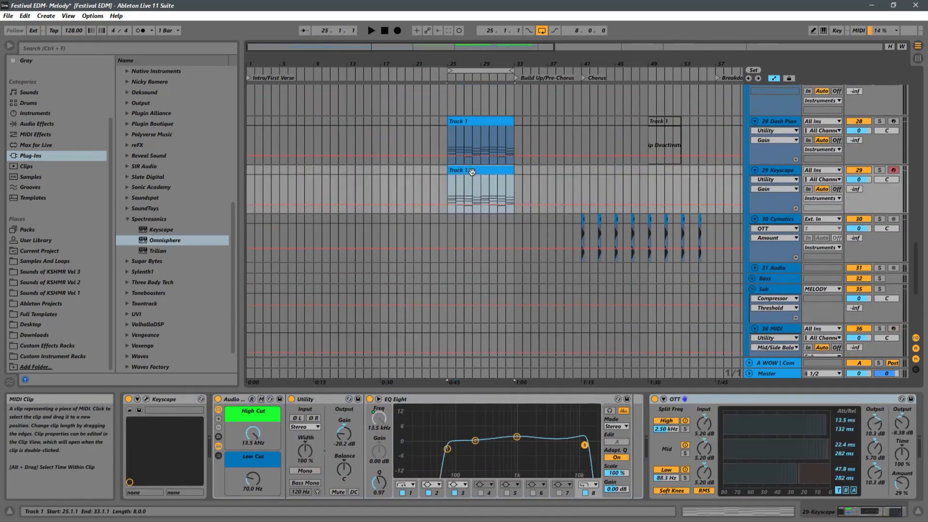
{"action": "scroll", "coordinate": [479, 171], "scroll_direction": "down", "scroll_amount": 4}
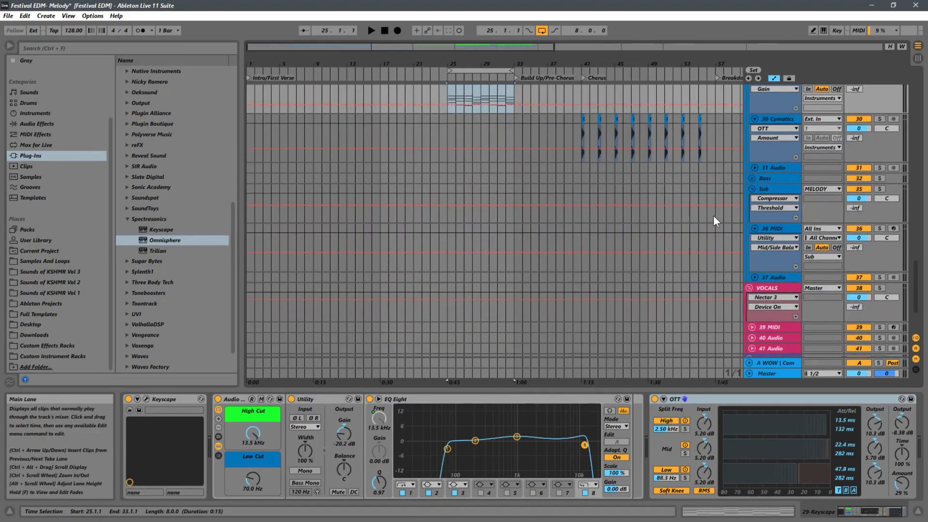
{"action": "left_click", "coordinate": [458, 243]}
{"action": "key", "text": "ctrl+v"}
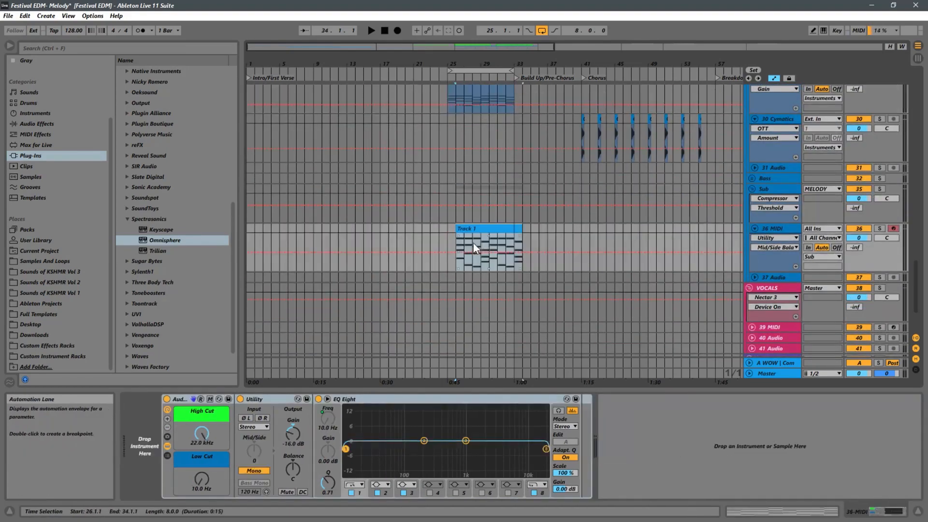
{"action": "left_click_drag", "start_coordinate": [487, 230], "coordinate": [479, 229]}
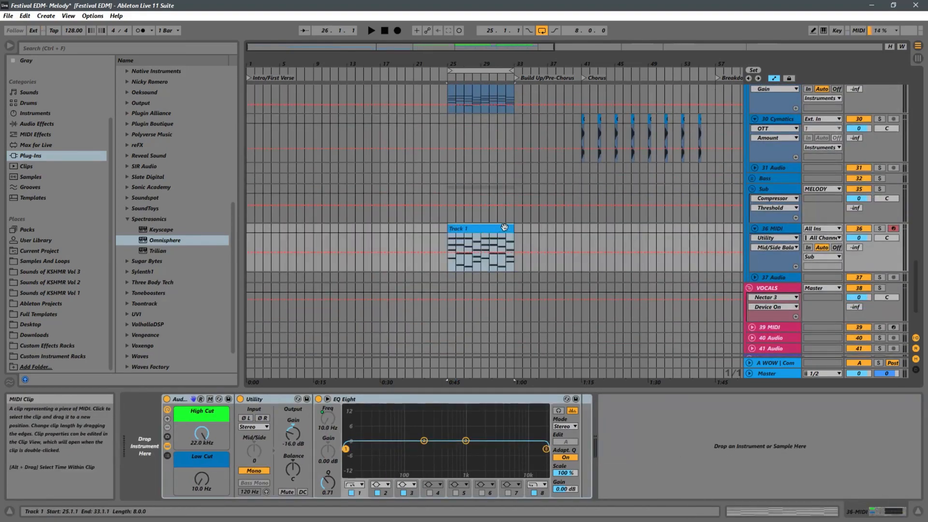
Open the pasted clip in an enlarged note editor and delete the upper chord notes in bars 5 to 8, keeping the lowest notes
{"action": "double_click", "coordinate": [484, 228]}
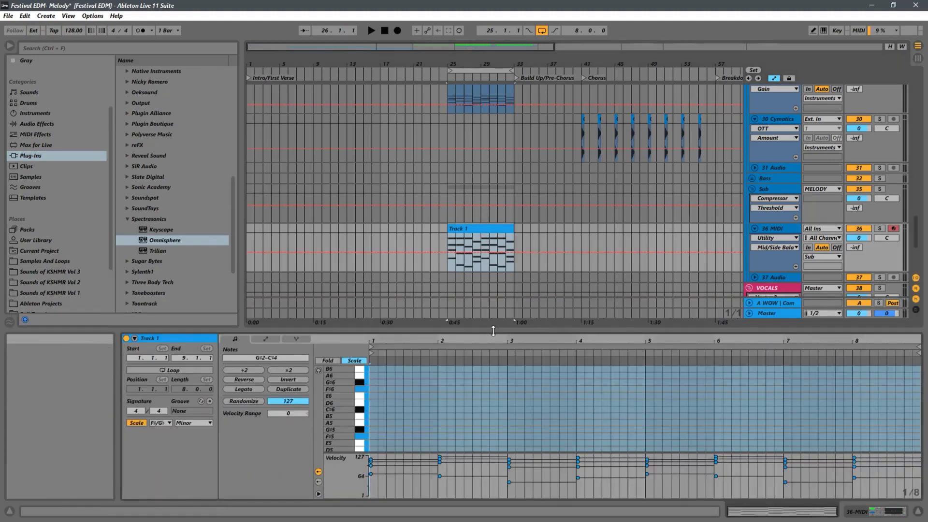
{"action": "left_click_drag", "start_coordinate": [507, 327], "coordinate": [506, 152]}
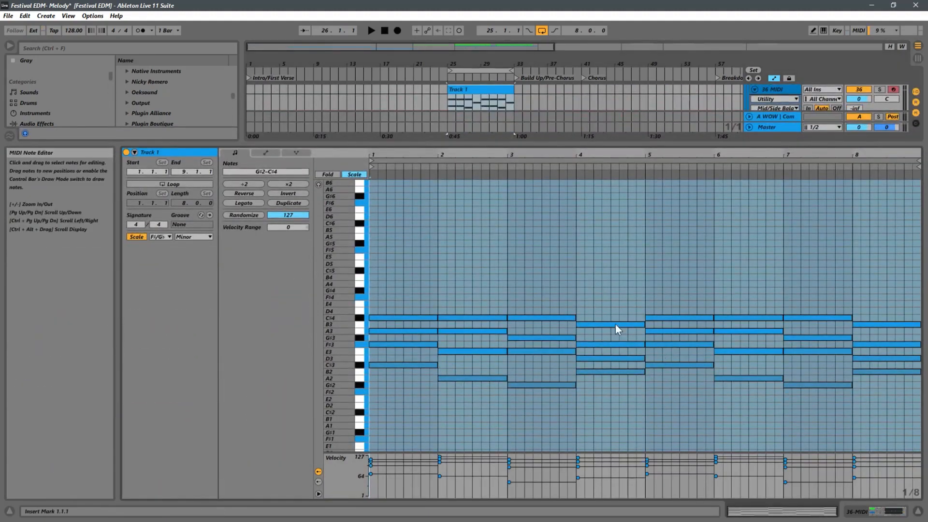
{"action": "left_click_drag", "start_coordinate": [895, 266], "coordinate": [704, 357]}
{"action": "left_click_drag", "start_coordinate": [870, 275], "coordinate": [867, 359]}
{"action": "left_click_drag", "start_coordinate": [816, 275], "coordinate": [708, 357]}
{"action": "key", "text": "Delete"}
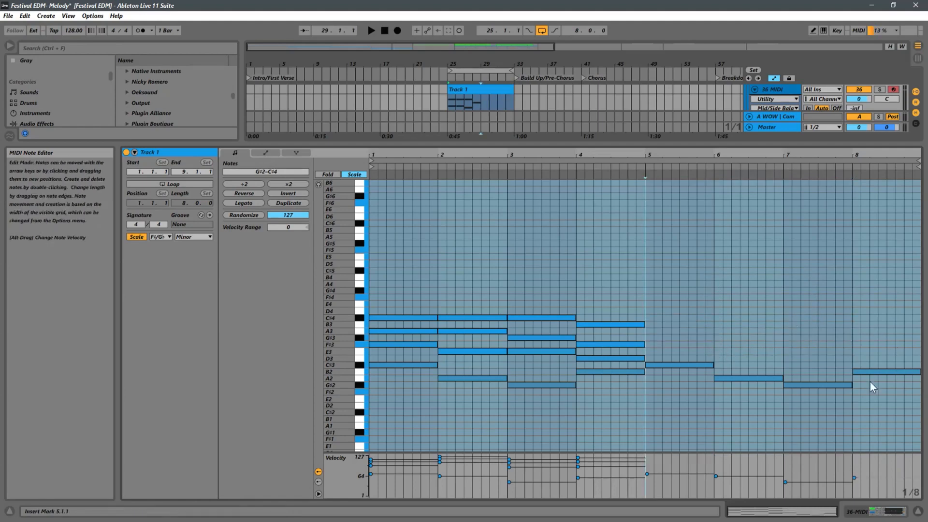
Delete the upper chord notes in bar 4 of the clip, keeping its B2 note
{"action": "left_click_drag", "start_coordinate": [628, 273], "coordinate": [593, 354]}
{"action": "key", "text": "Delete"}
{"action": "left_click_drag", "start_coordinate": [556, 264], "coordinate": [511, 344]}
{"action": "left_click", "coordinate": [662, 301]}
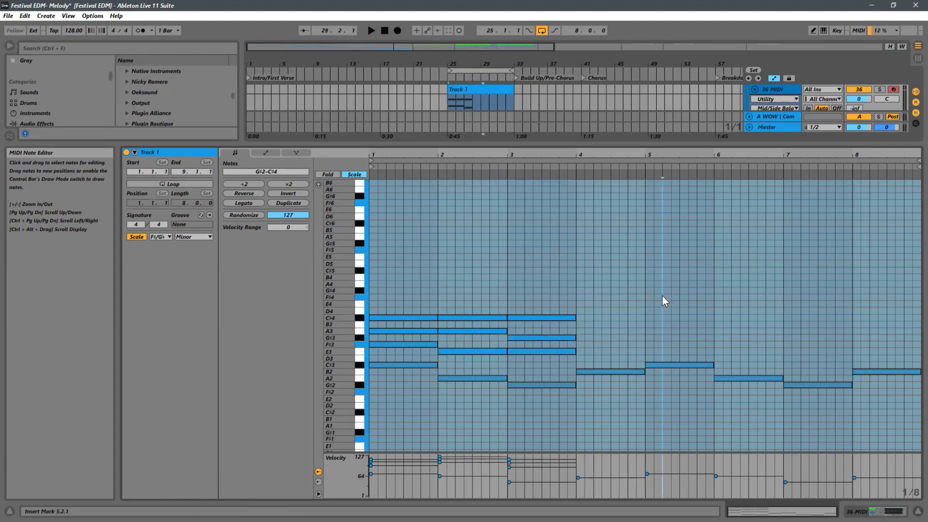
Delete the upper chord notes from E3 to C#4 in bars 1 to 3, keeping the lowest note of each chord
{"action": "left_click", "coordinate": [466, 379]}
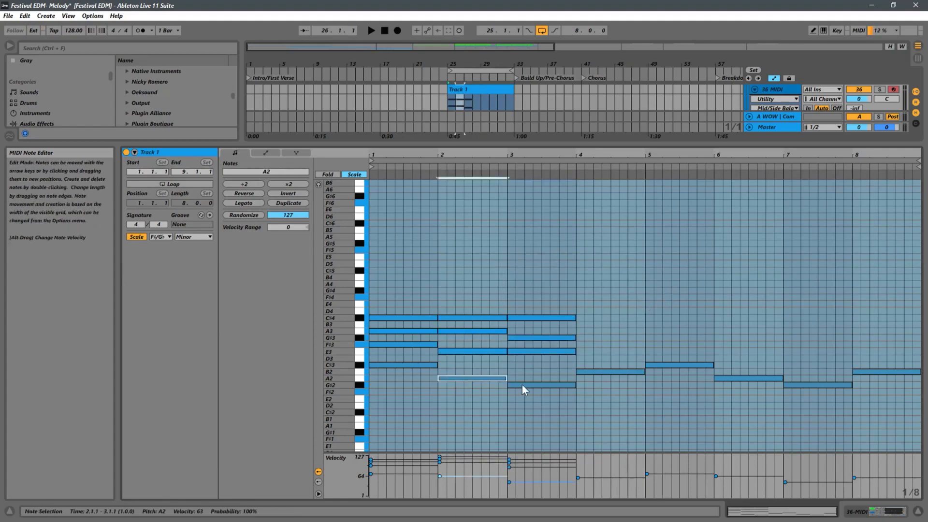
{"action": "left_click", "coordinate": [541, 391]}
{"action": "left_click", "coordinate": [549, 385]}
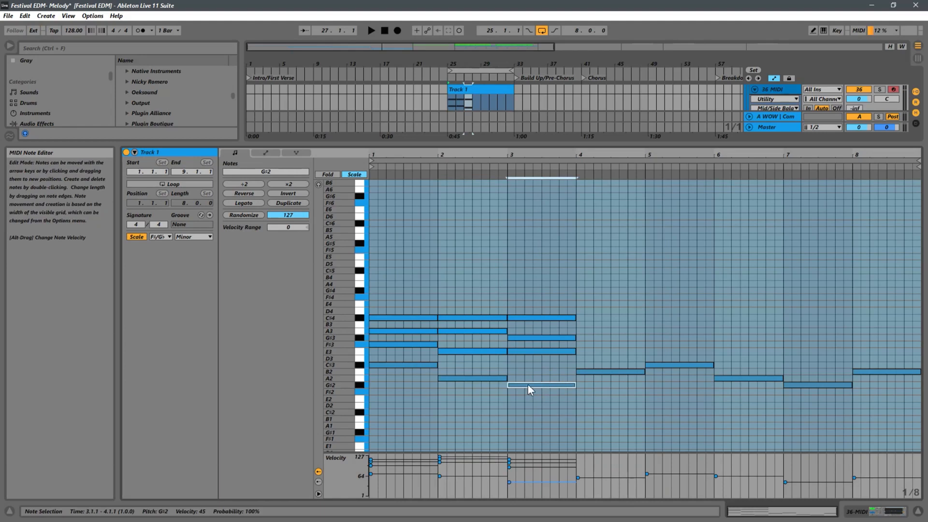
{"action": "left_click", "coordinate": [476, 380]}
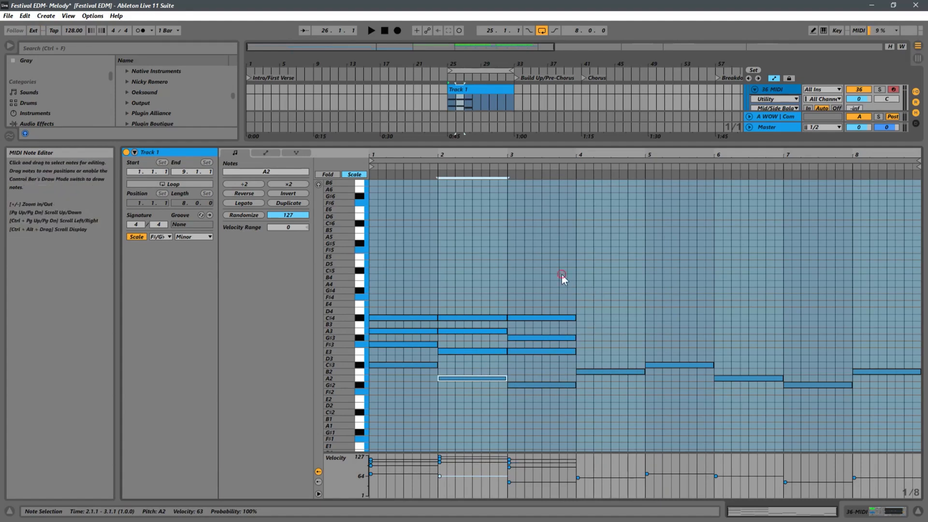
{"action": "left_click_drag", "start_coordinate": [562, 275], "coordinate": [422, 352]}
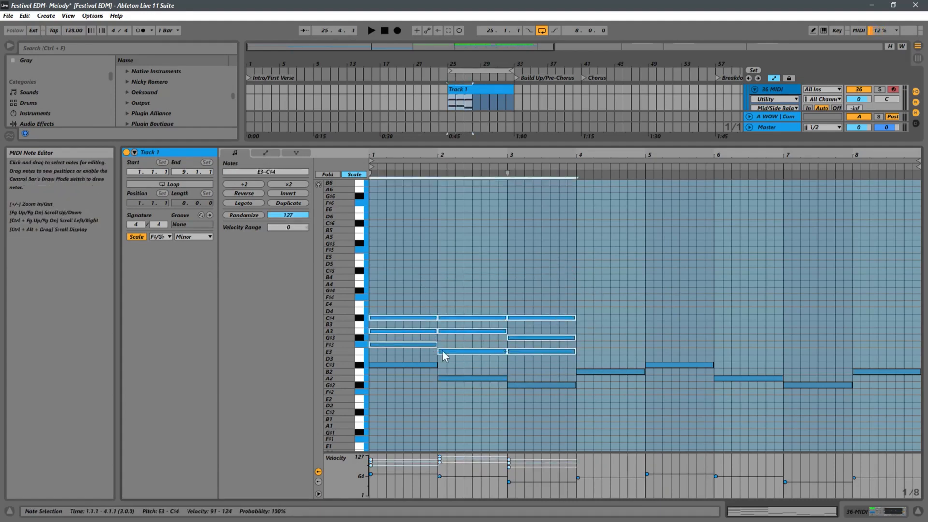
{"action": "key", "text": "Delete"}
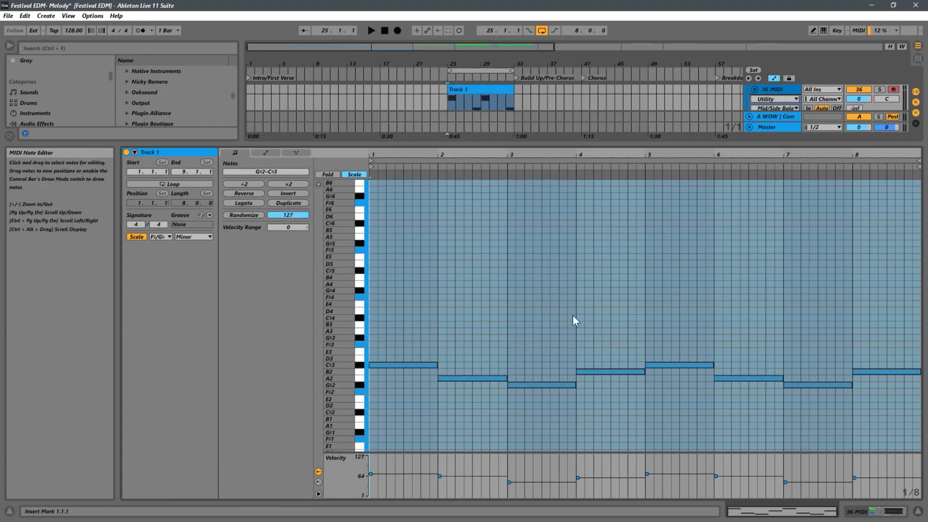
Transpose all remaining bass notes in the clip down one octave
{"action": "key", "text": "ctrl+a"}
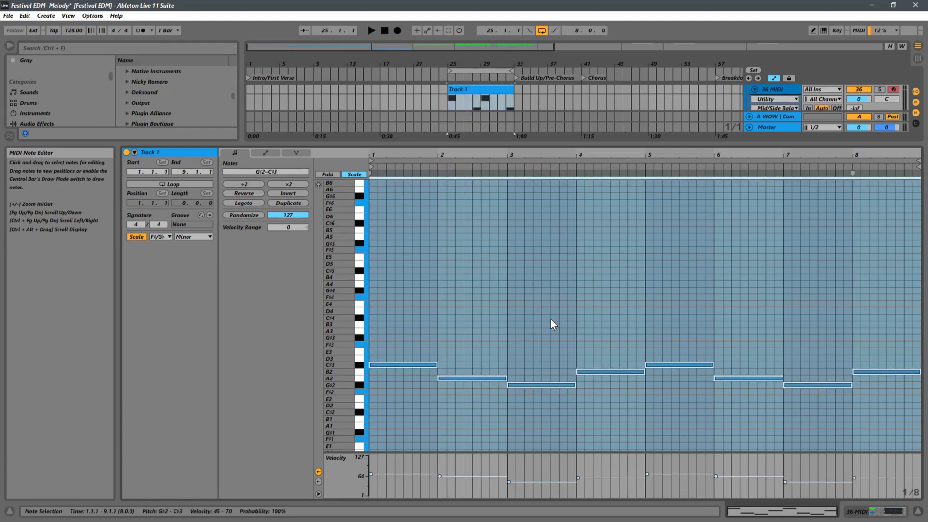
{"action": "key", "text": "shift+Down"}
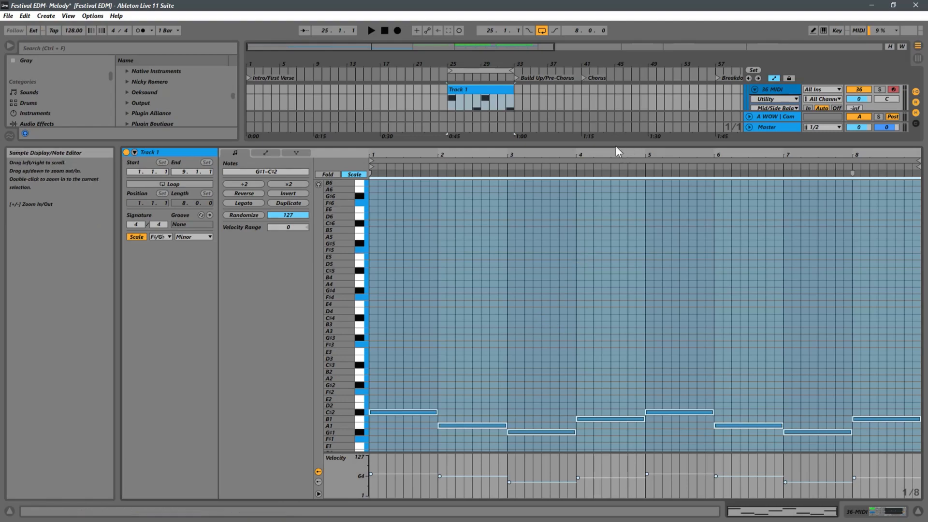
Load the Trilian instrument onto the sub bass MIDI track 36
{"action": "left_click_drag", "start_coordinate": [604, 144], "coordinate": [606, 363]}
{"action": "scroll", "coordinate": [545, 199], "scroll_direction": "up", "scroll_amount": 5}
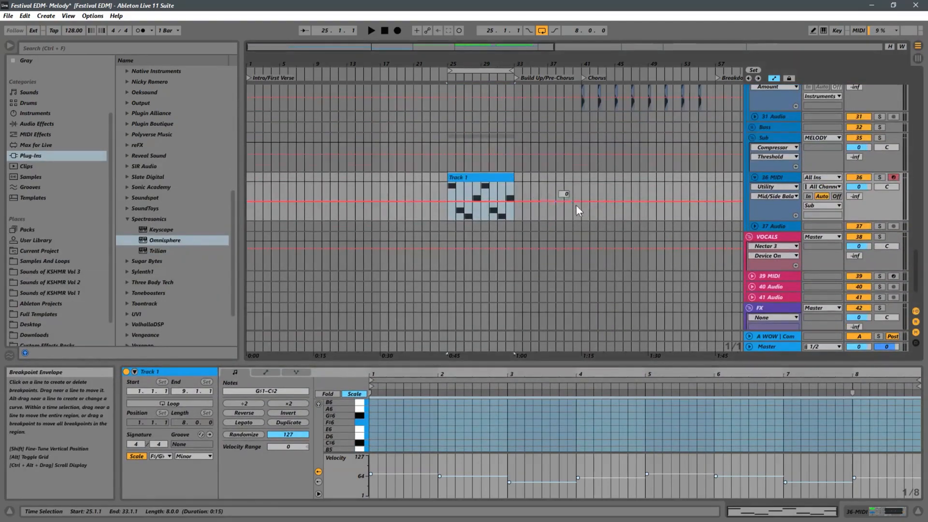
{"action": "left_click", "coordinate": [773, 233]}
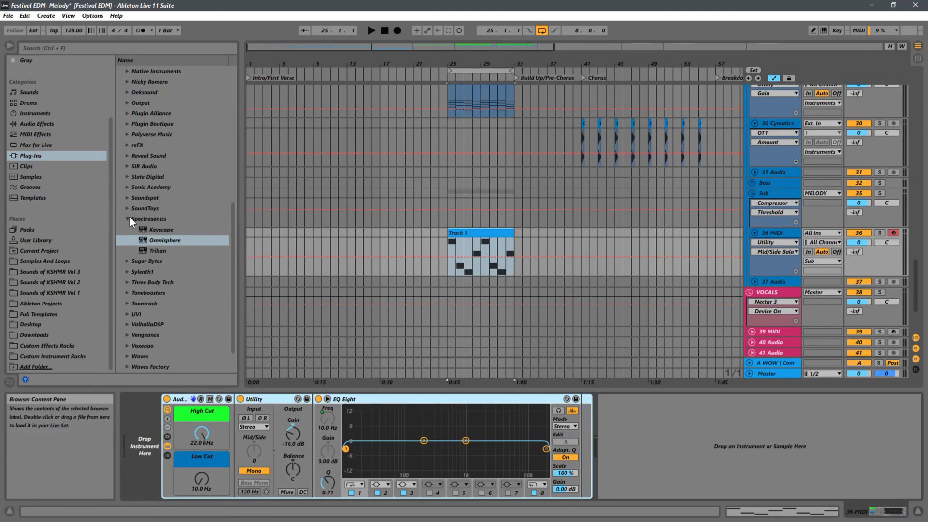
{"action": "left_click", "coordinate": [151, 251]}
{"action": "left_click_drag", "start_coordinate": [330, 280], "coordinate": [148, 446]}
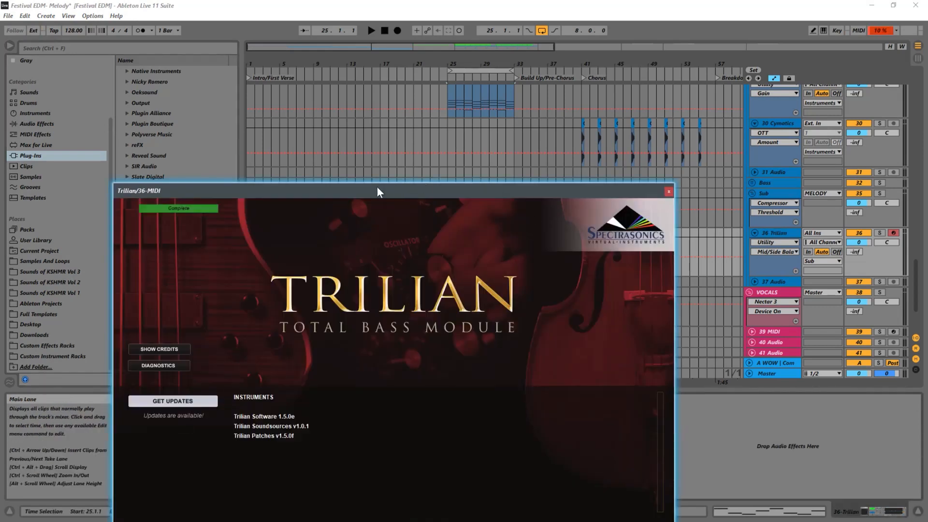
Filter Trilian's patches to the Synth Bass category and load the Angry Baby Bass patch
{"action": "left_click_drag", "start_coordinate": [377, 188], "coordinate": [419, 49]}
{"action": "left_click", "coordinate": [426, 165]}
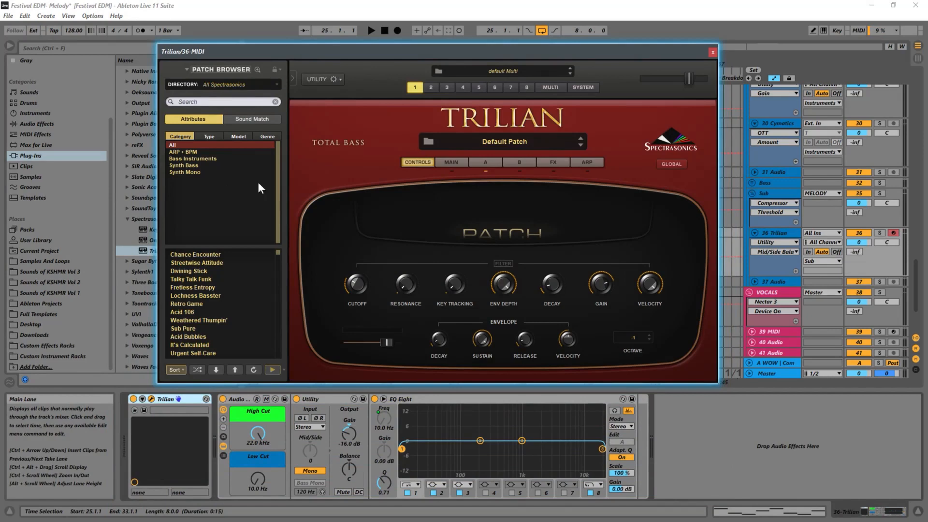
{"action": "left_click", "coordinate": [196, 165]}
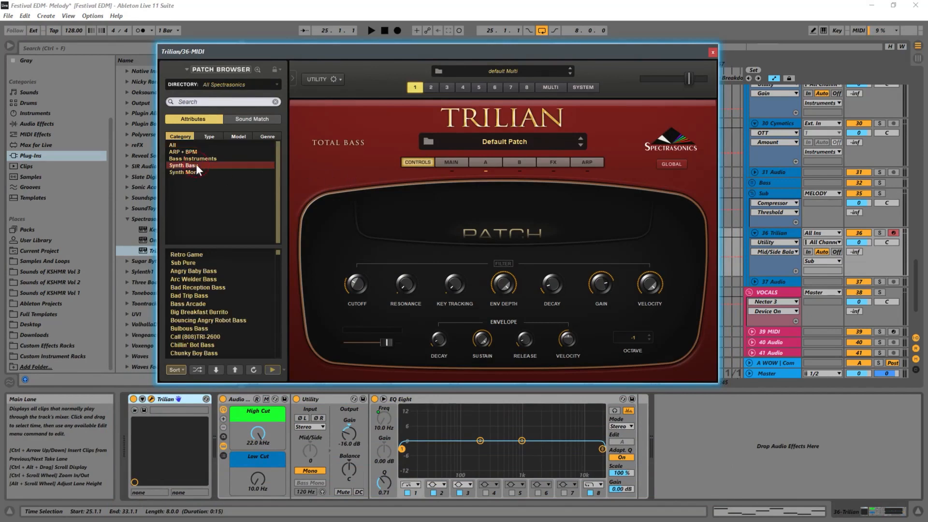
{"action": "left_click", "coordinate": [209, 270]}
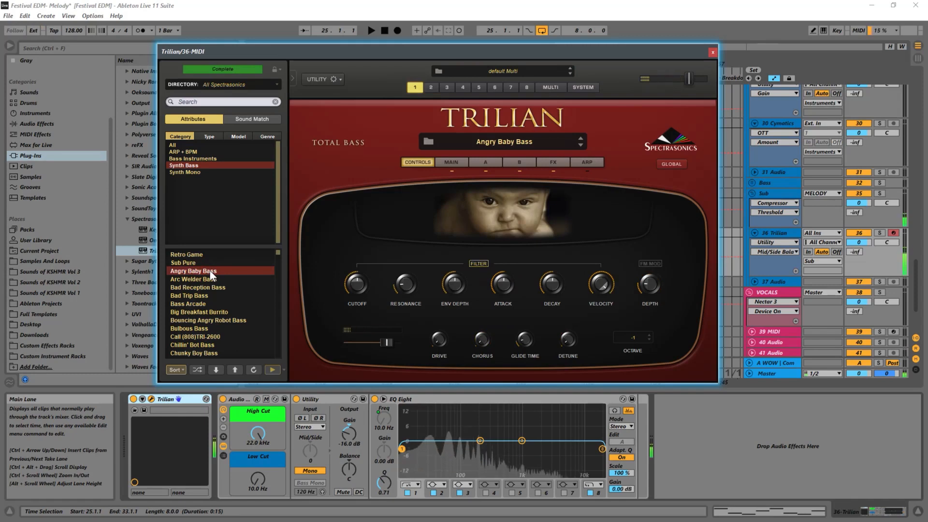
Solo the Trilian track and play its bass line from bar 25
{"action": "left_click_drag", "start_coordinate": [602, 54], "coordinate": [608, 321]}
{"action": "left_click", "coordinate": [448, 272]}
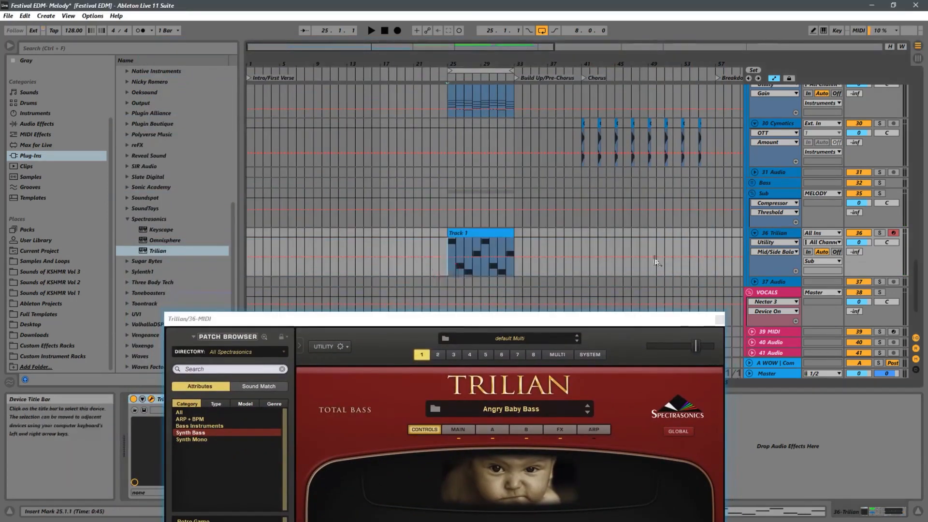
{"action": "left_click", "coordinate": [883, 233]}
{"action": "key", "text": "space"}
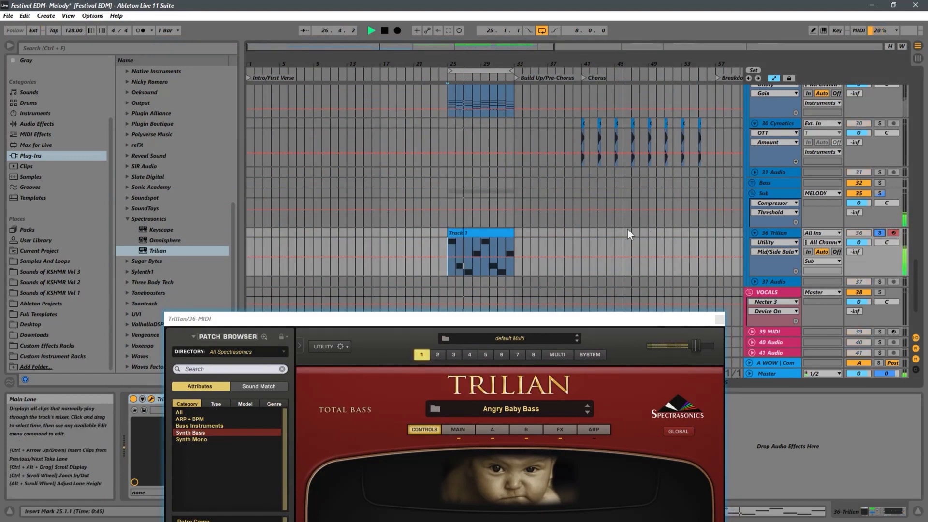
{"action": "key", "text": "space"}
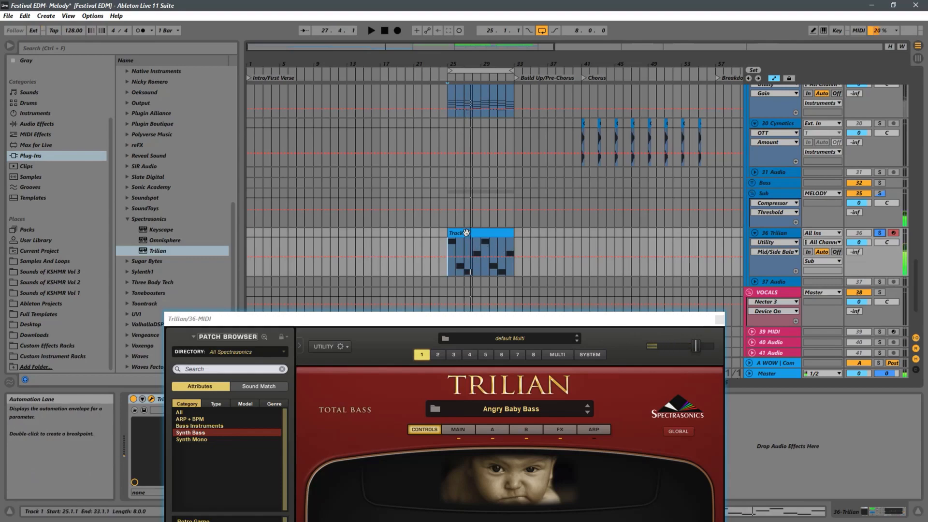
Open the bass clip in an enlarged note editor and transpose all its notes up one octave
{"action": "left_click", "coordinate": [466, 232]}
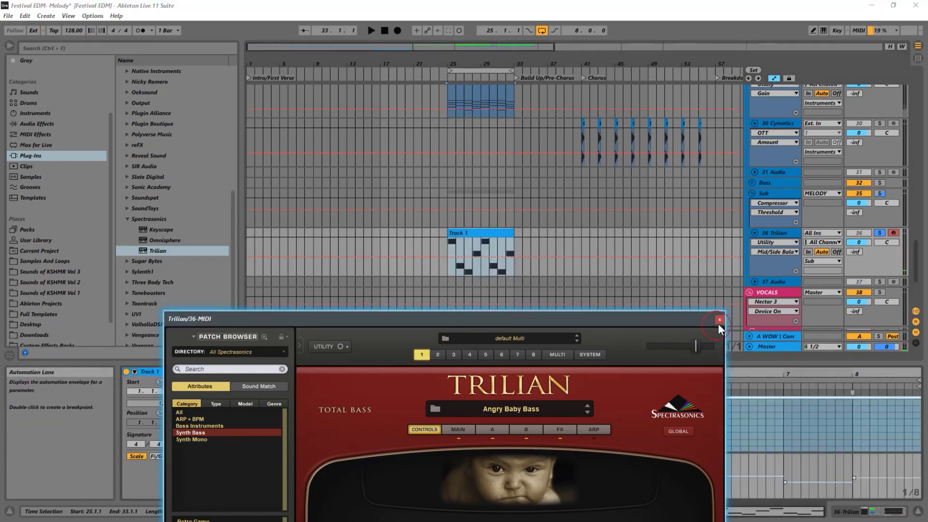
{"action": "left_click", "coordinate": [720, 319]}
{"action": "left_click_drag", "start_coordinate": [528, 361], "coordinate": [528, 191]}
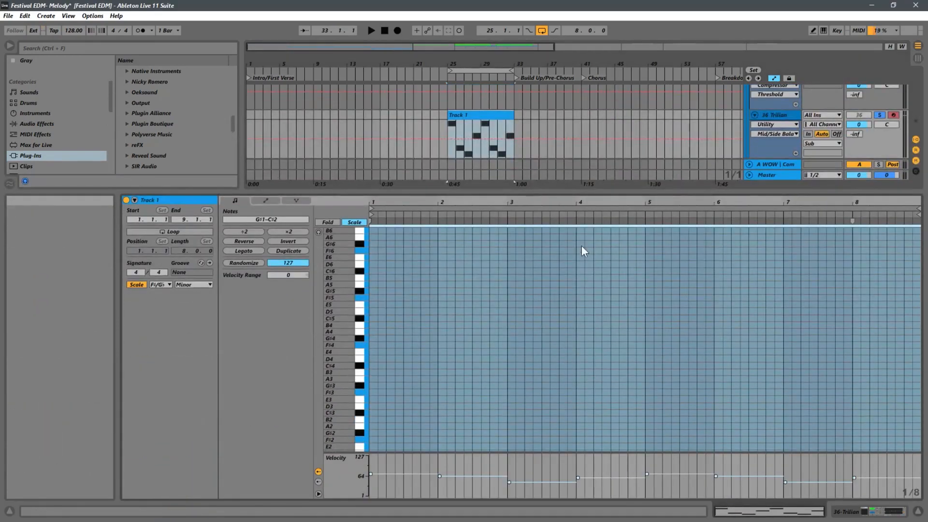
{"action": "scroll", "coordinate": [611, 326], "scroll_direction": "down", "scroll_amount": 5}
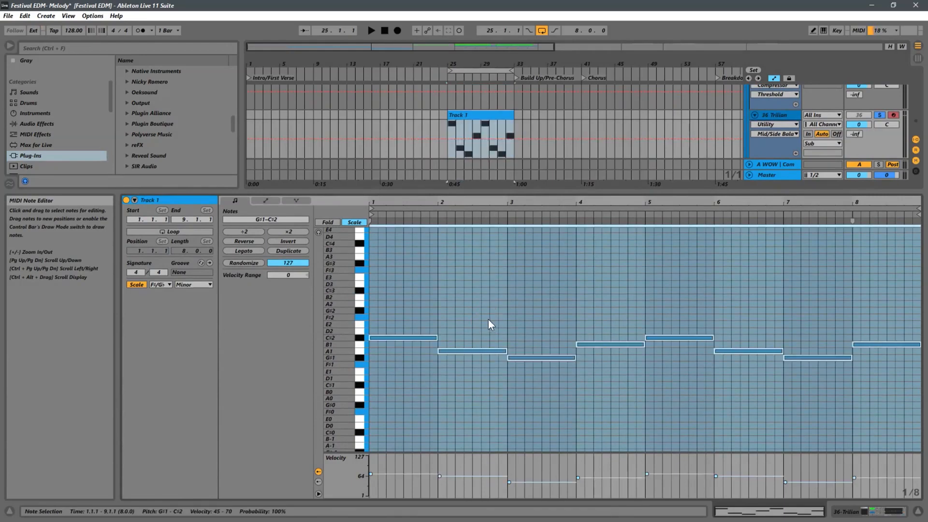
{"action": "key", "text": "shift+Up"}
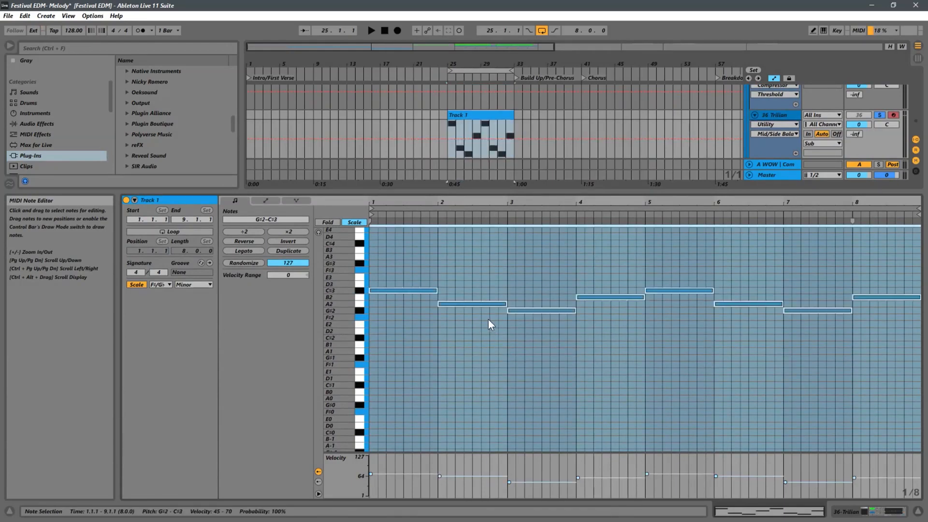
Play the transposed bass on its own, then unsolo the track and play it with the full arrangement
{"action": "key", "text": "space"}
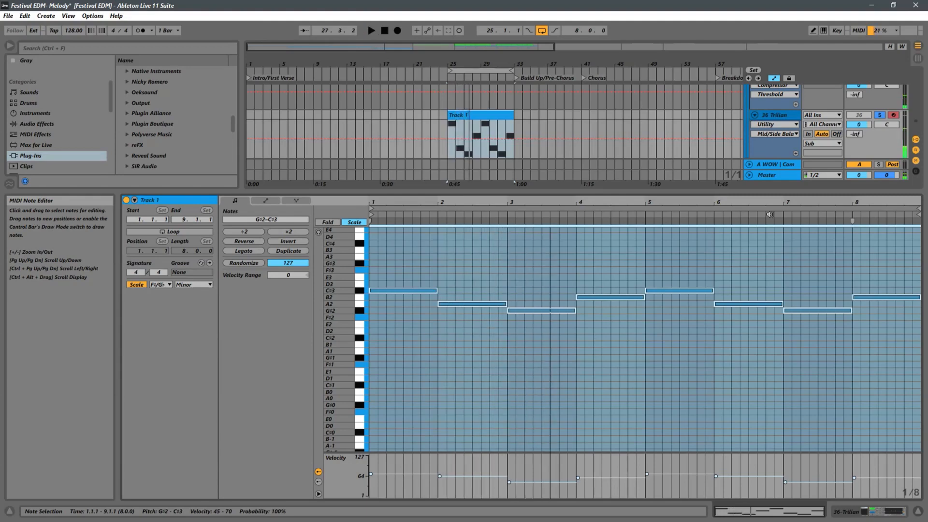
{"action": "left_click", "coordinate": [881, 117]}
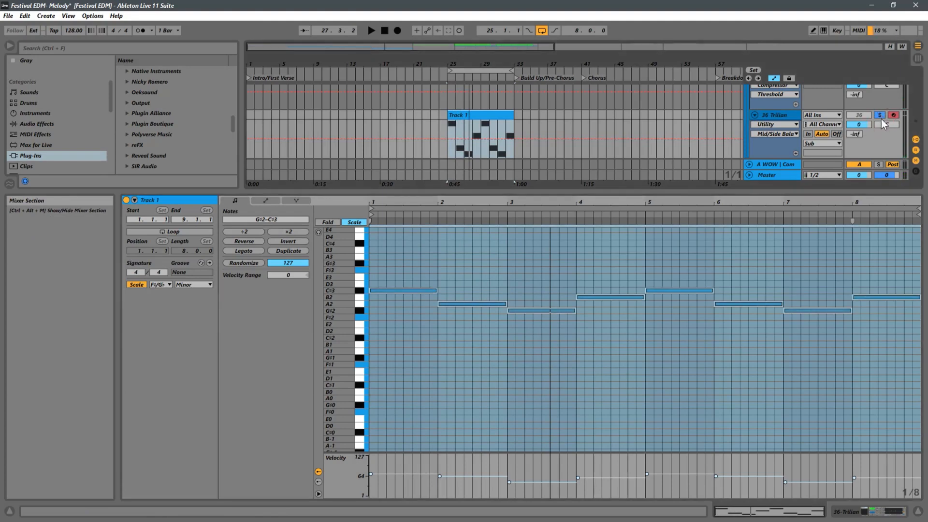
{"action": "key", "text": "space"}
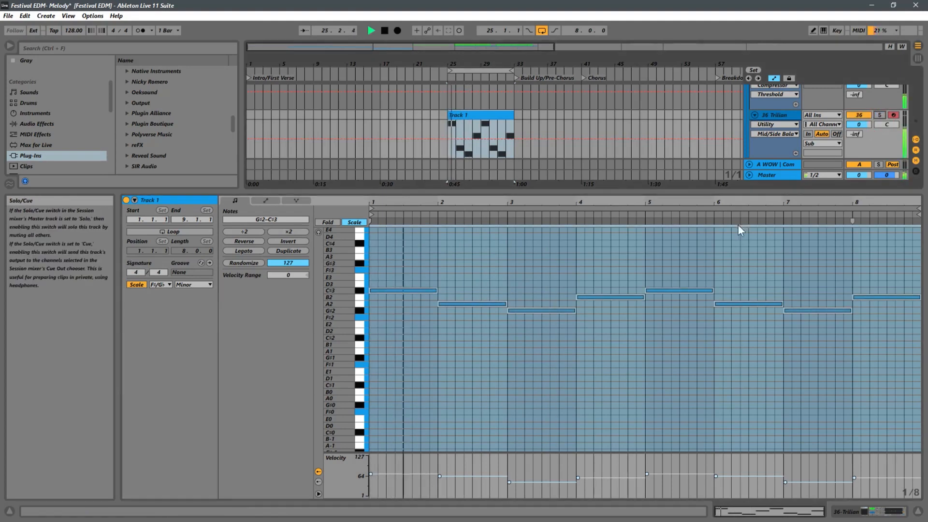
Try all bass notes one octave lower during playback, then move them back up one octave and stop
{"action": "left_click", "coordinate": [540, 277]}
{"action": "key", "text": "ctrl+a"}
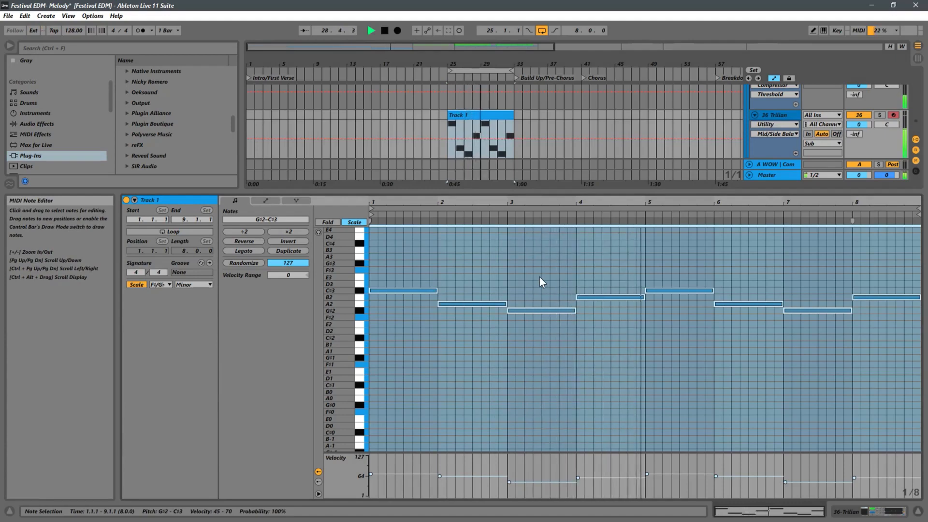
{"action": "key", "text": "shift+Down"}
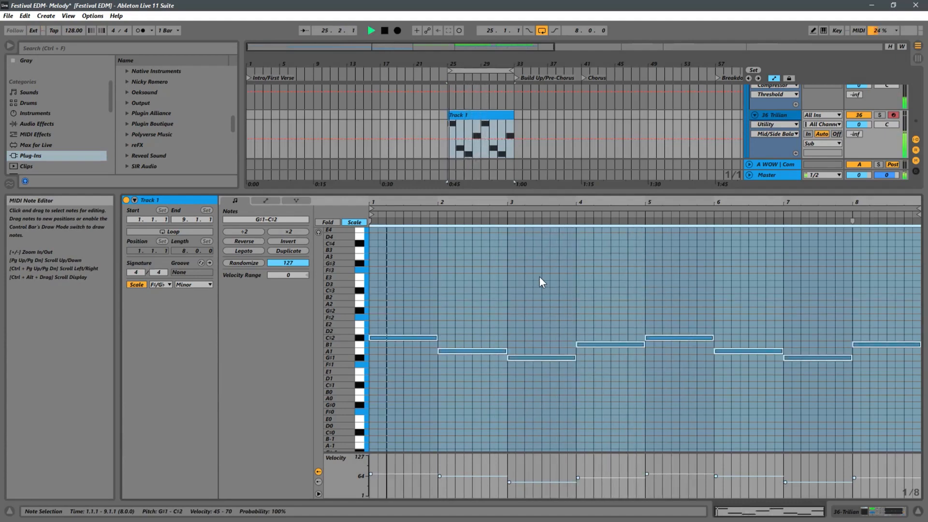
{"action": "key", "text": "shift+Up"}
{"action": "key", "text": "space"}
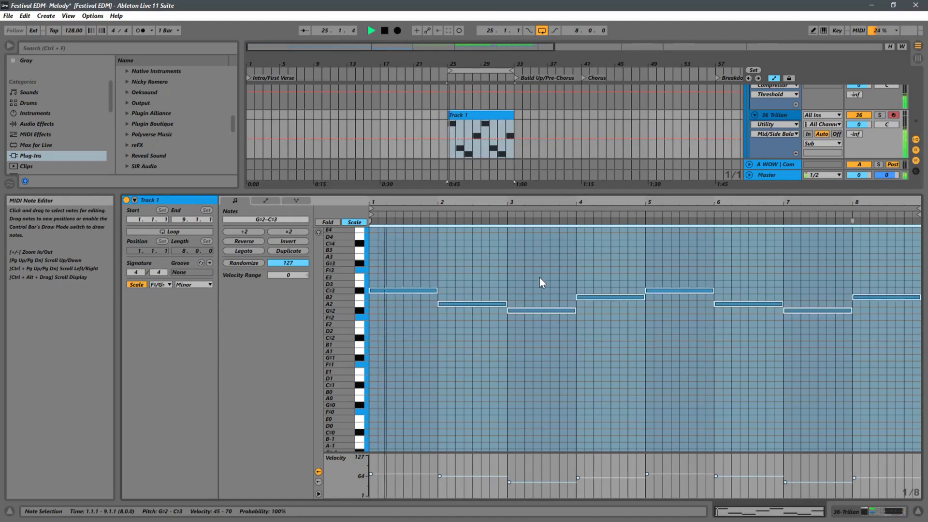
{"action": "key", "text": "space"}
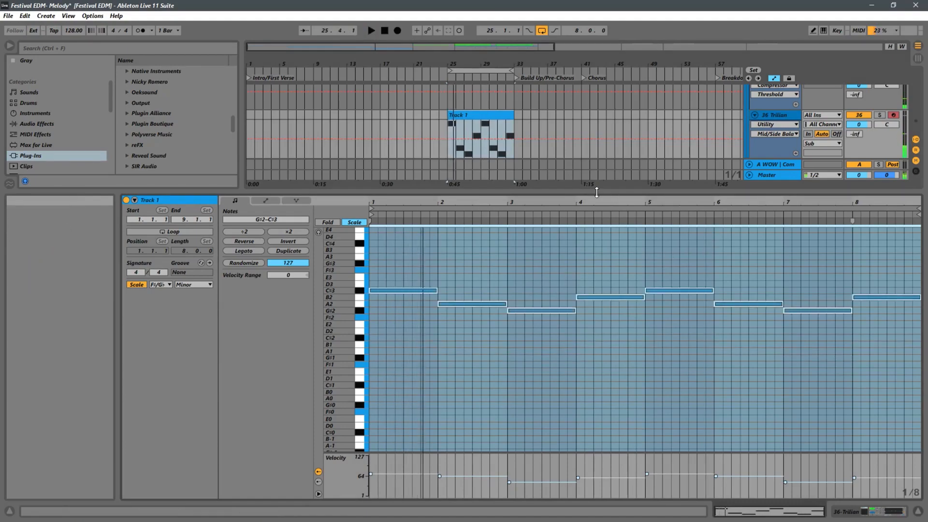
Reopen Trilian from the bass track, audition the Bad Reception Bass patch and load Bad Trip Bass instead
{"action": "left_click_drag", "start_coordinate": [596, 192], "coordinate": [595, 318]}
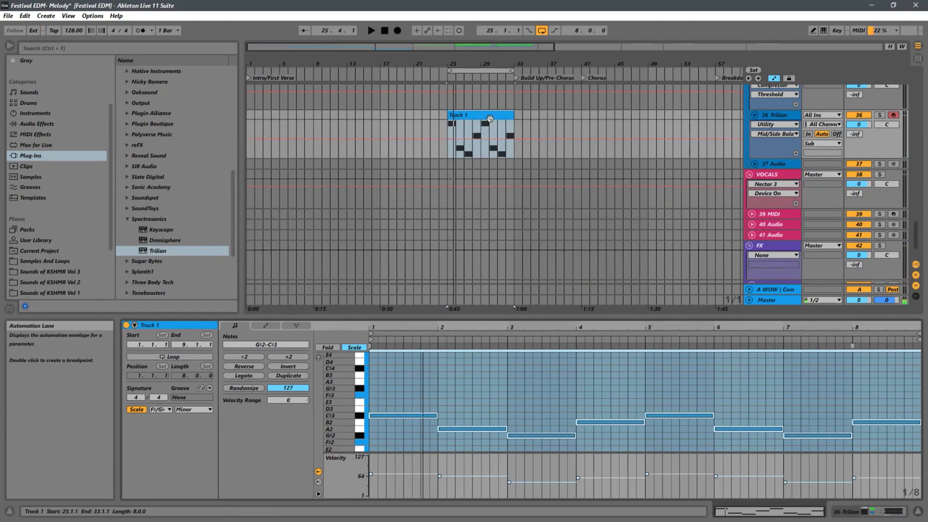
{"action": "double_click", "coordinate": [771, 116]}
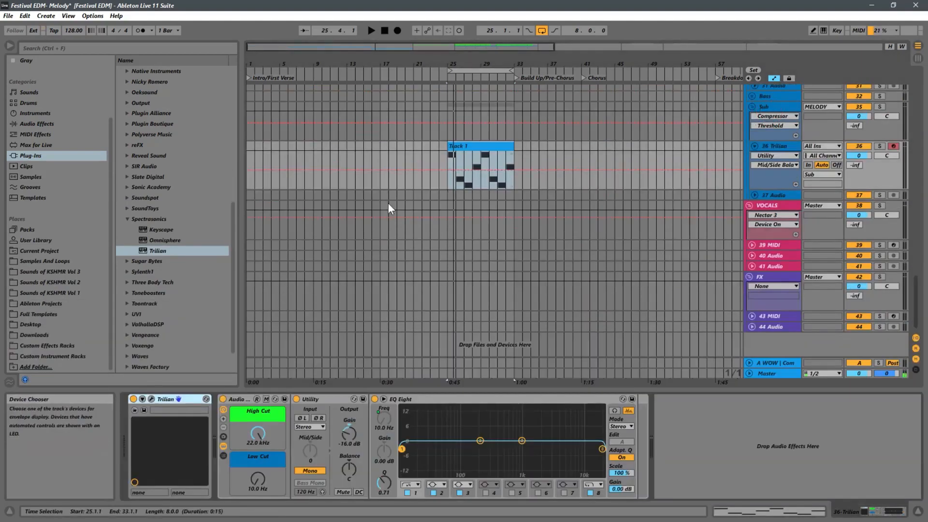
{"action": "left_click", "coordinate": [152, 398]}
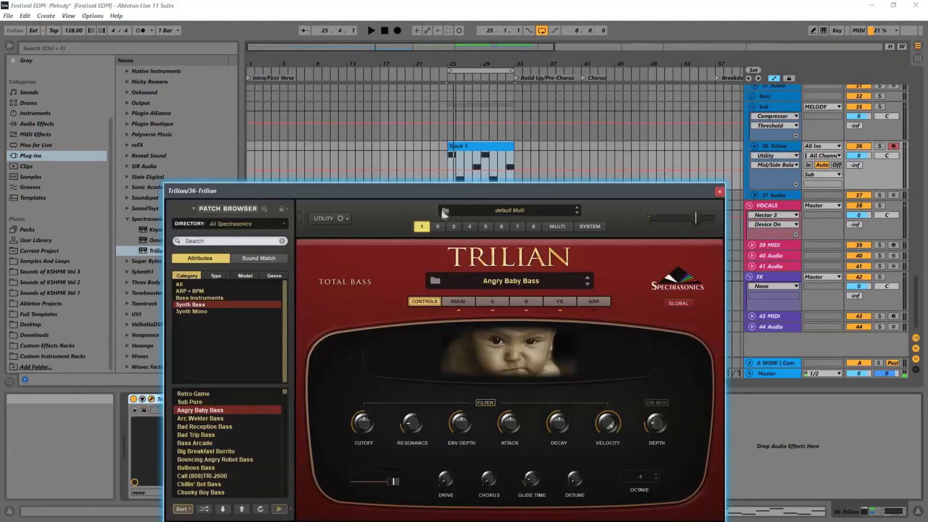
{"action": "left_click_drag", "start_coordinate": [377, 191], "coordinate": [411, 57]}
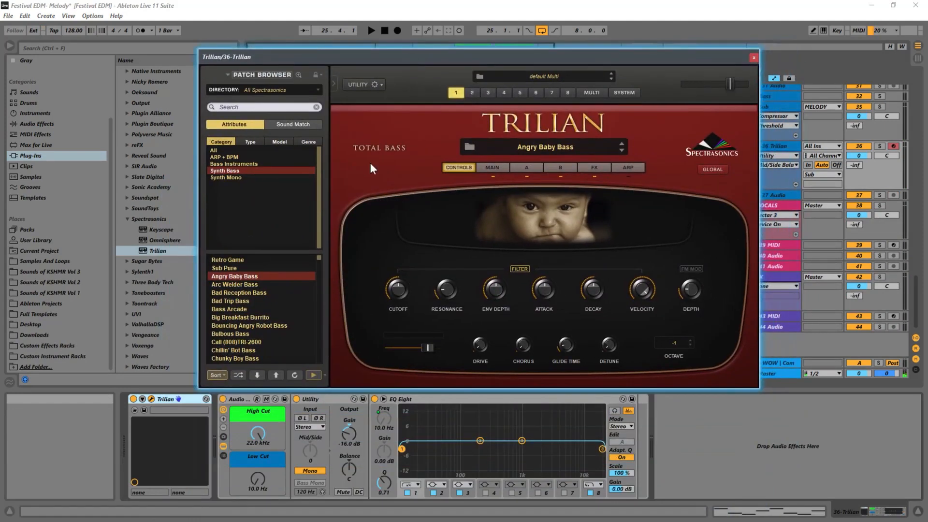
{"action": "left_click", "coordinate": [231, 292]}
{"action": "key", "text": "space"}
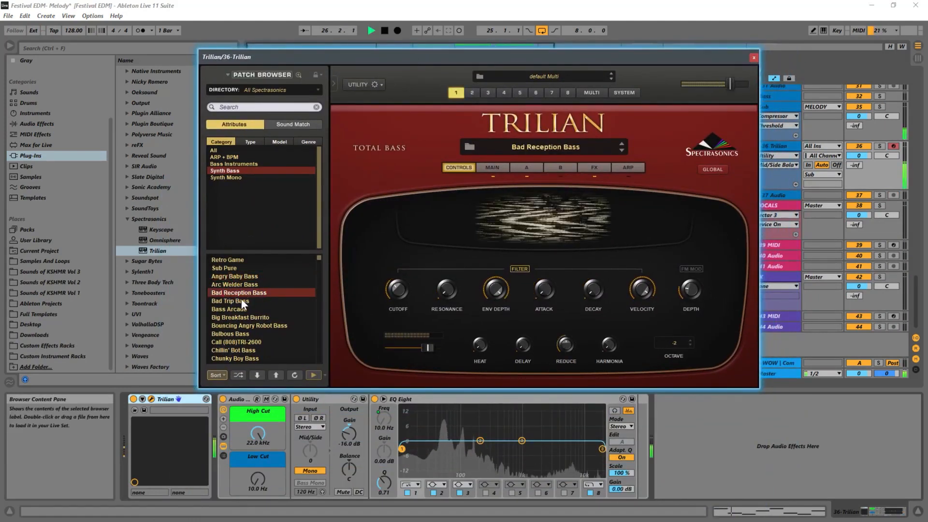
{"action": "left_click", "coordinate": [241, 300]}
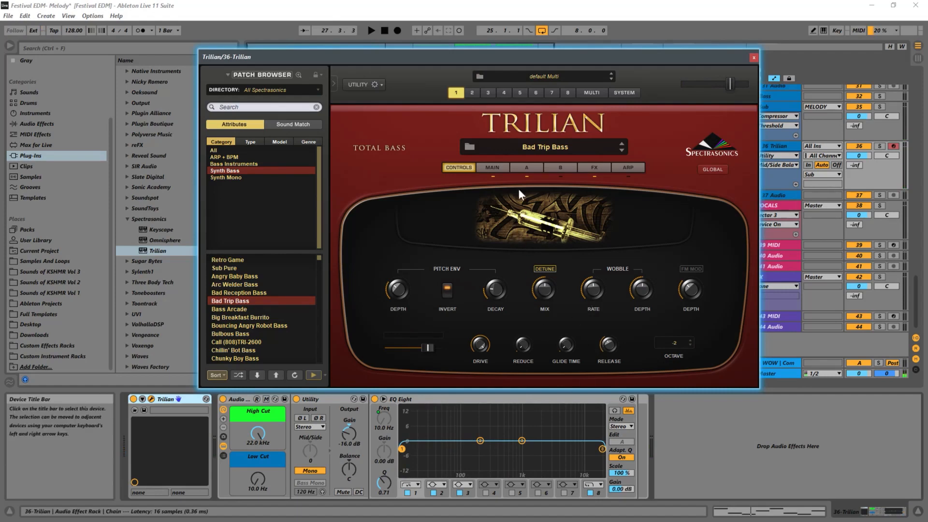
Set the Bad Trip Bass patch's velocity response to the straight linear curve while the loop plays
{"action": "left_click", "coordinate": [493, 168]}
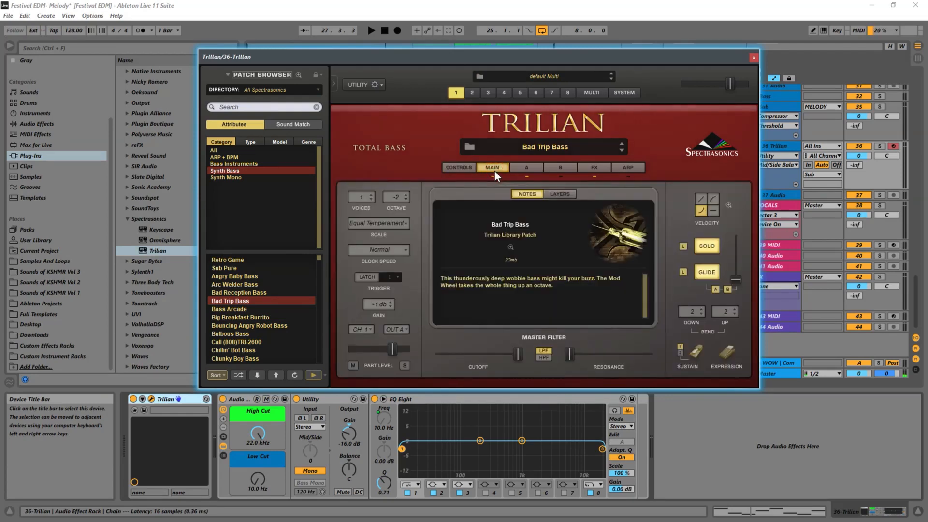
{"action": "key", "text": "space"}
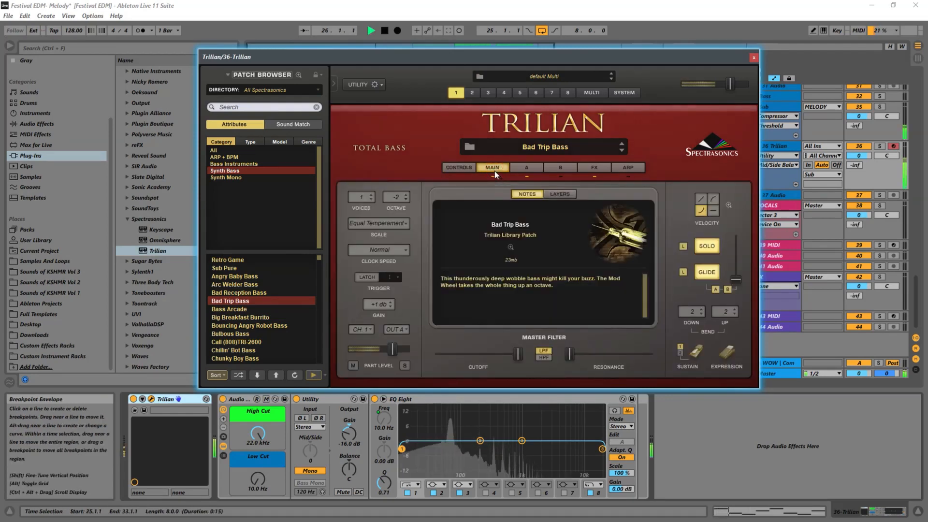
{"action": "left_click", "coordinate": [702, 198]}
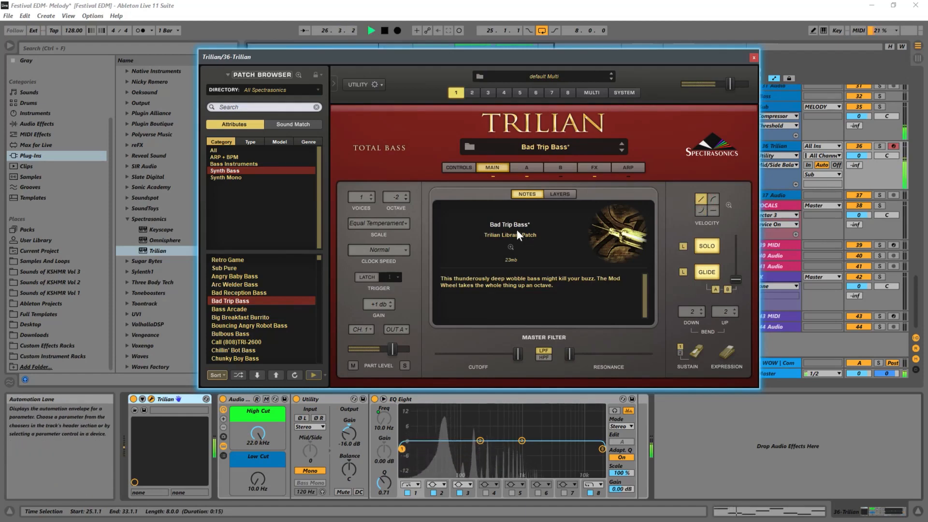
Look over the patch's A and B layers, then lower its pitch envelope depth and release, checking the sound in playback
{"action": "left_click", "coordinate": [527, 170]}
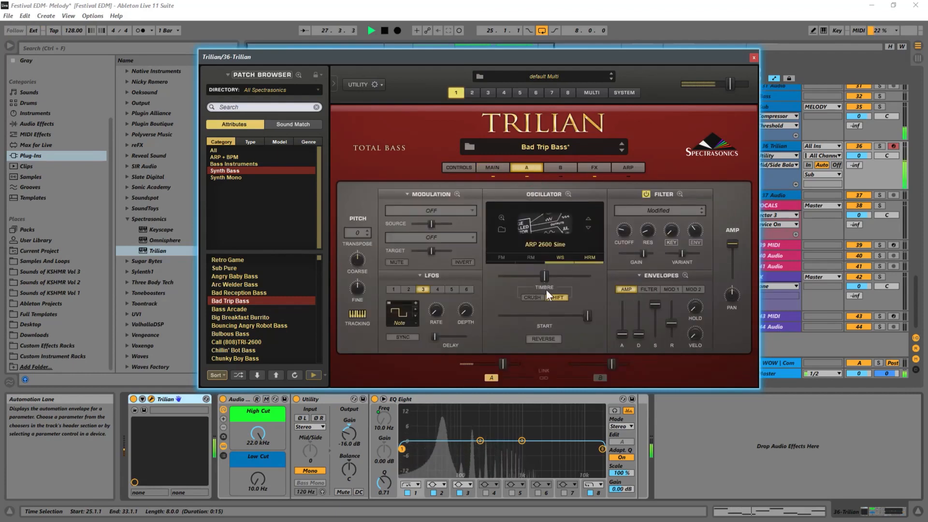
{"action": "left_click", "coordinate": [562, 167]}
{"action": "left_click", "coordinate": [532, 168]}
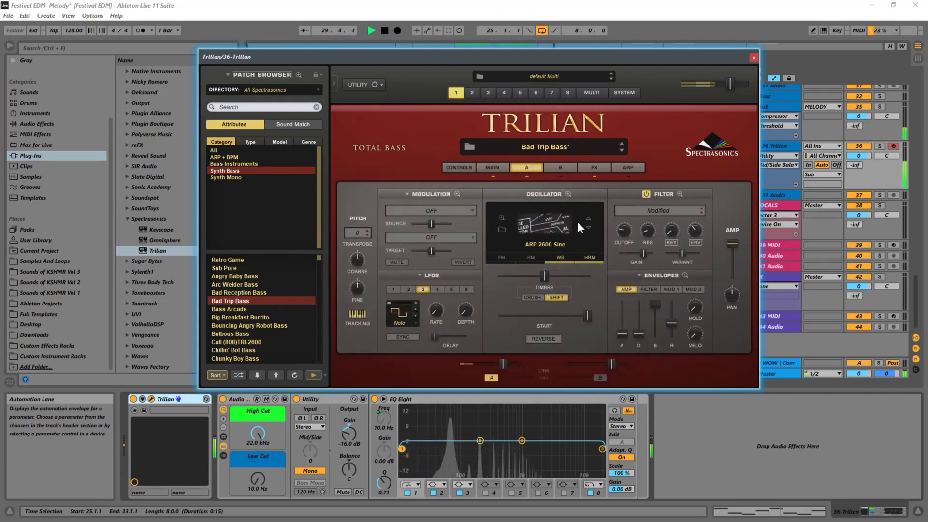
{"action": "key", "text": "space"}
{"action": "left_click", "coordinate": [460, 167]}
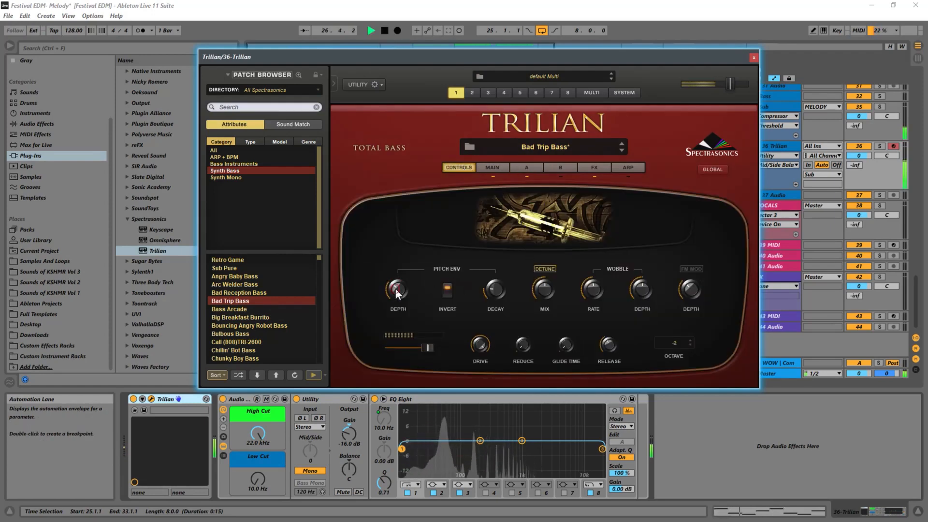
{"action": "left_click_drag", "start_coordinate": [396, 288], "coordinate": [392, 306]}
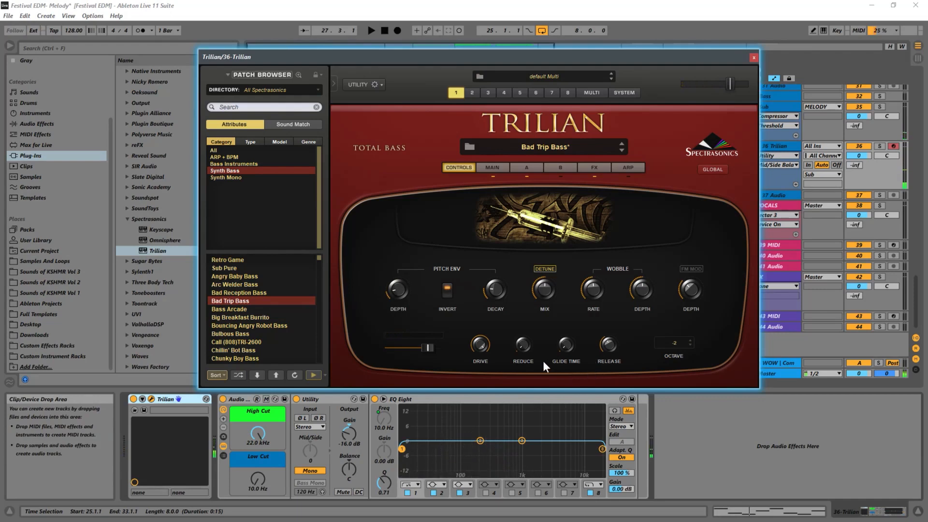
{"action": "left_click_drag", "start_coordinate": [609, 345], "coordinate": [602, 371]}
{"action": "key", "text": "space"}
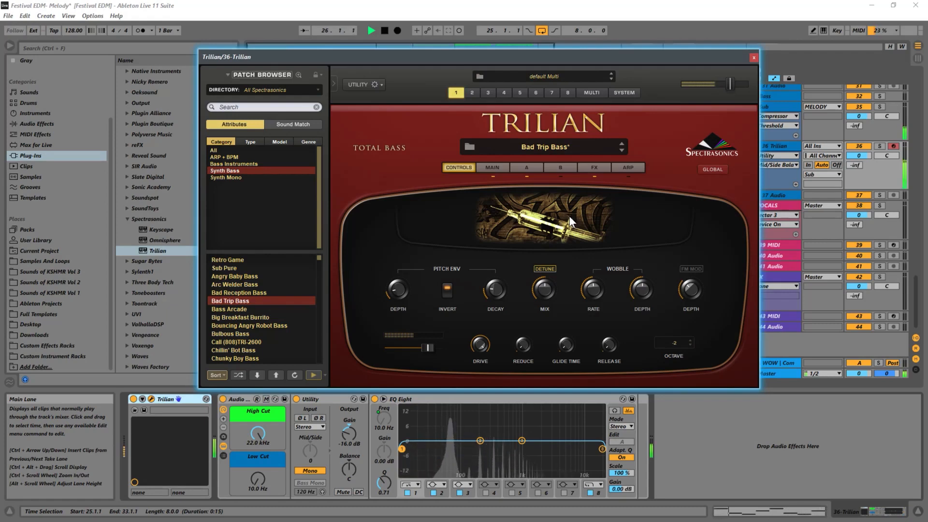
{"action": "key", "text": "space"}
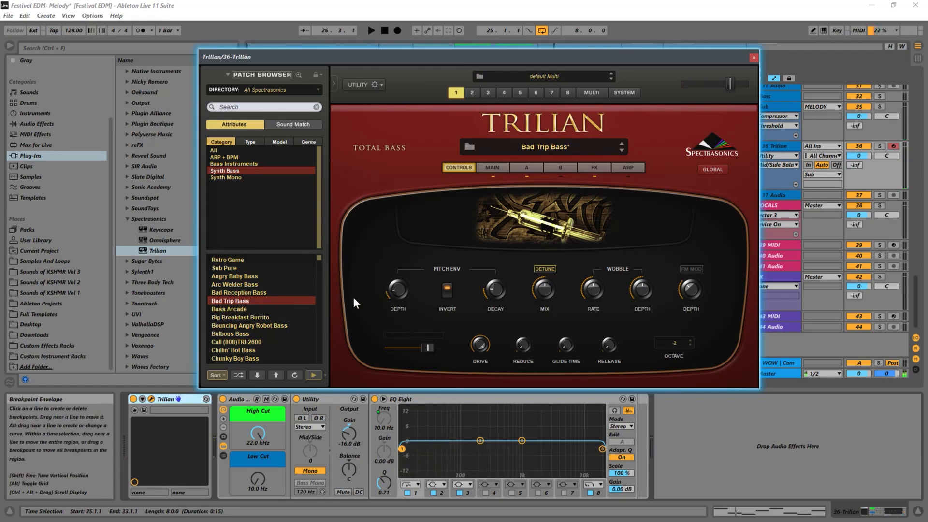
Audition the Bouncing Angry Robot Bass patch in Trilian, load Big Breakfast Burrito instead and close the plug-in after a listen
{"action": "left_click", "coordinate": [753, 58]}
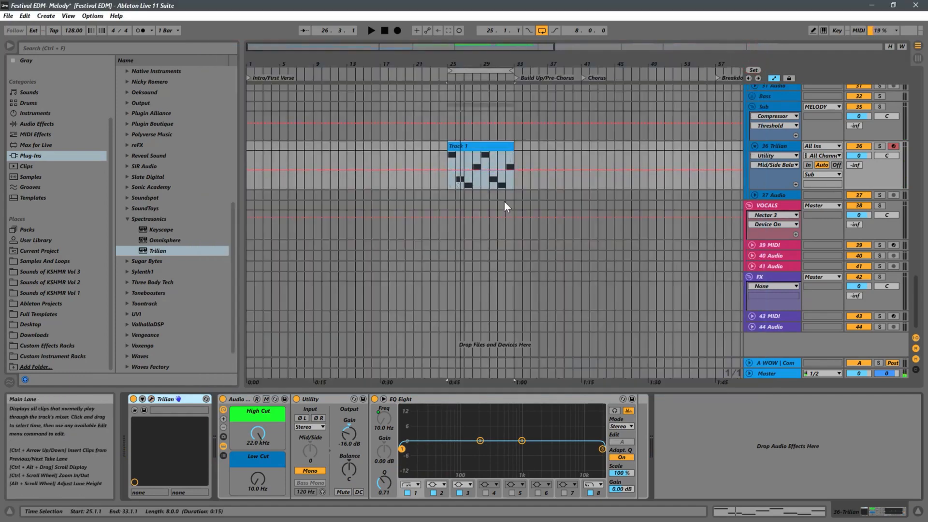
{"action": "left_click", "coordinate": [151, 399]}
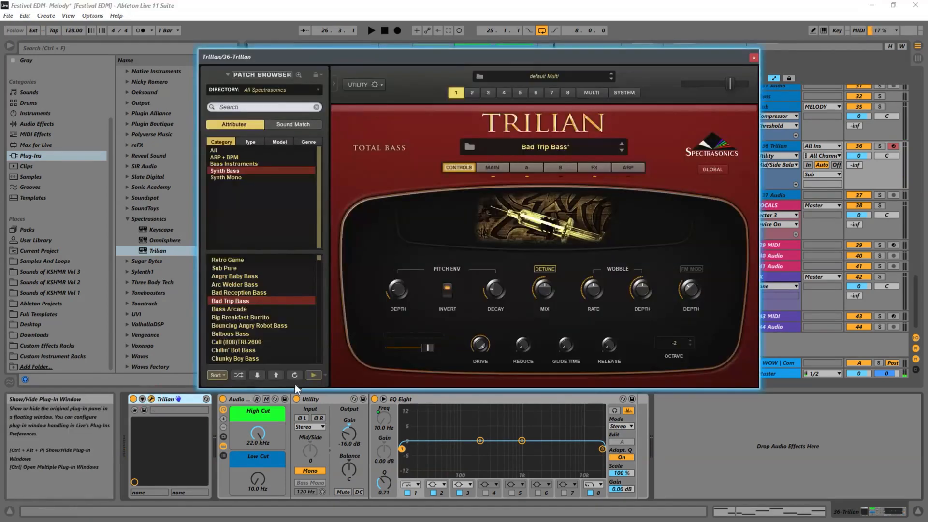
{"action": "left_click", "coordinate": [246, 325]}
{"action": "key", "text": "space"}
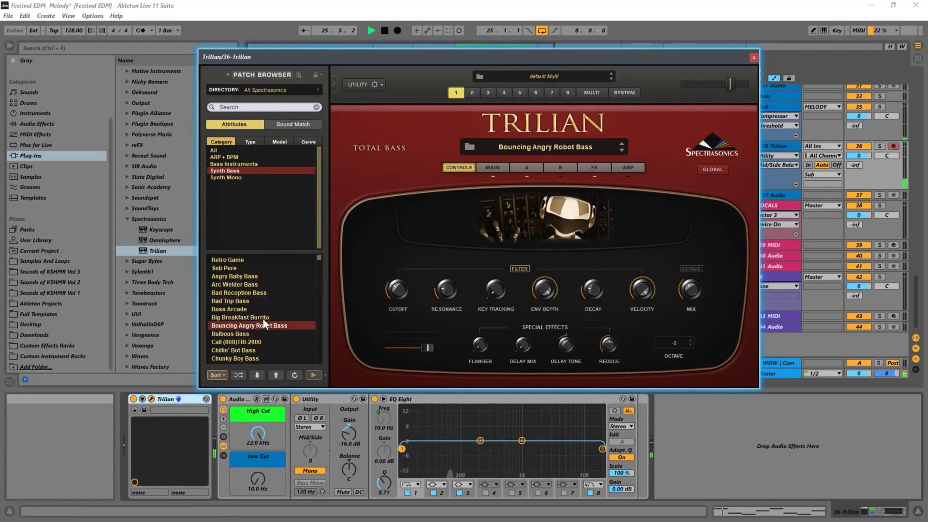
{"action": "left_click", "coordinate": [268, 317]}
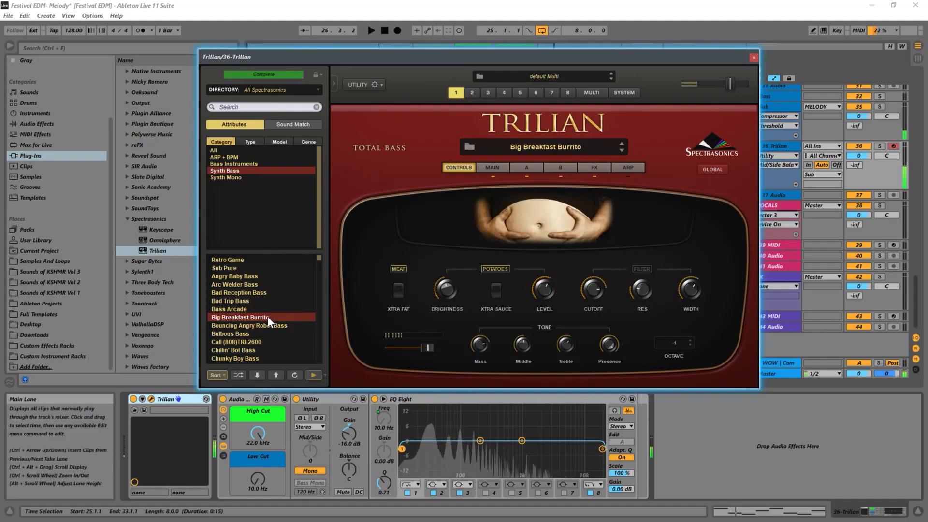
{"action": "key", "text": "space"}
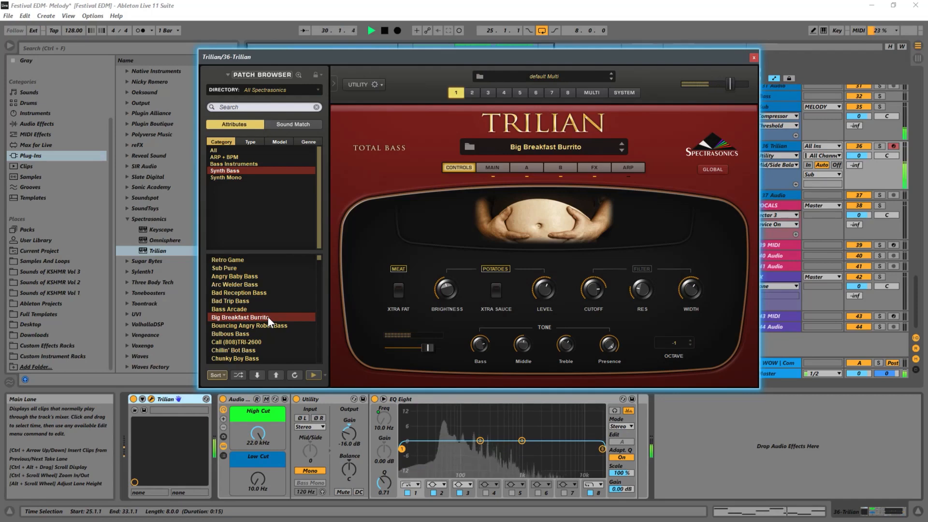
{"action": "key", "text": "space"}
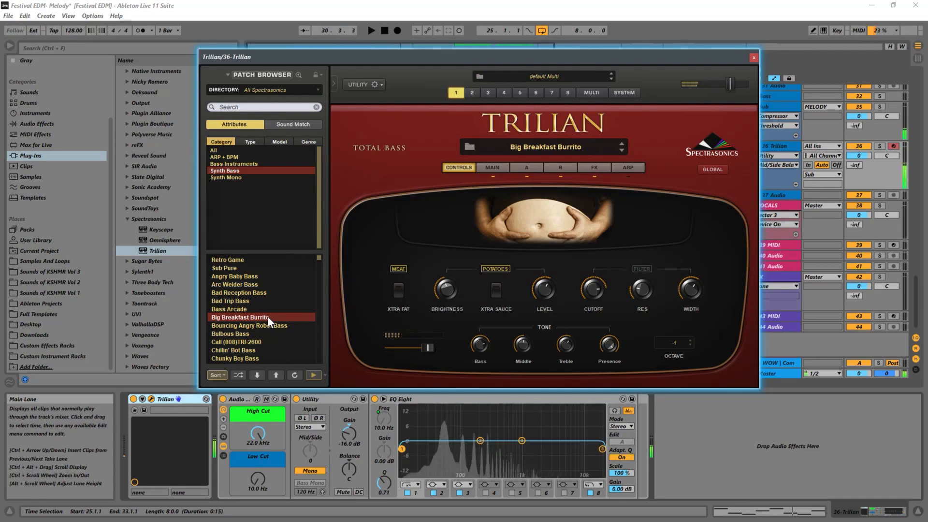
{"action": "left_click", "coordinate": [754, 58]}
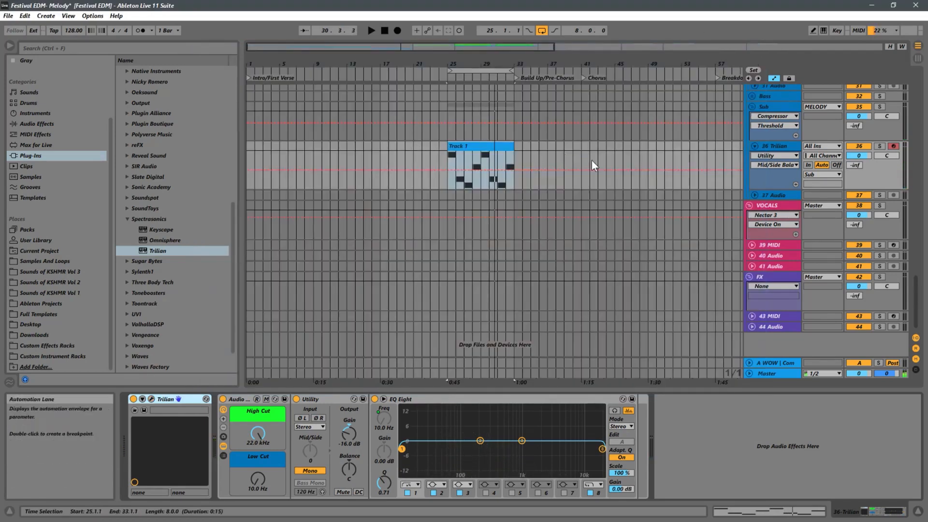
Solo the Trilian bass track and listen to it from bar 25, stopping partway through the loop
{"action": "left_click", "coordinate": [446, 159]}
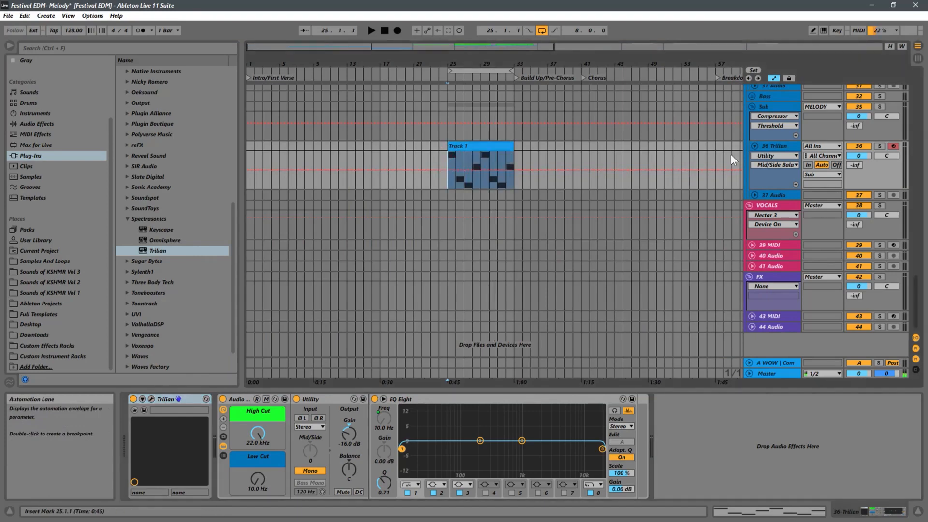
{"action": "left_click", "coordinate": [881, 146]}
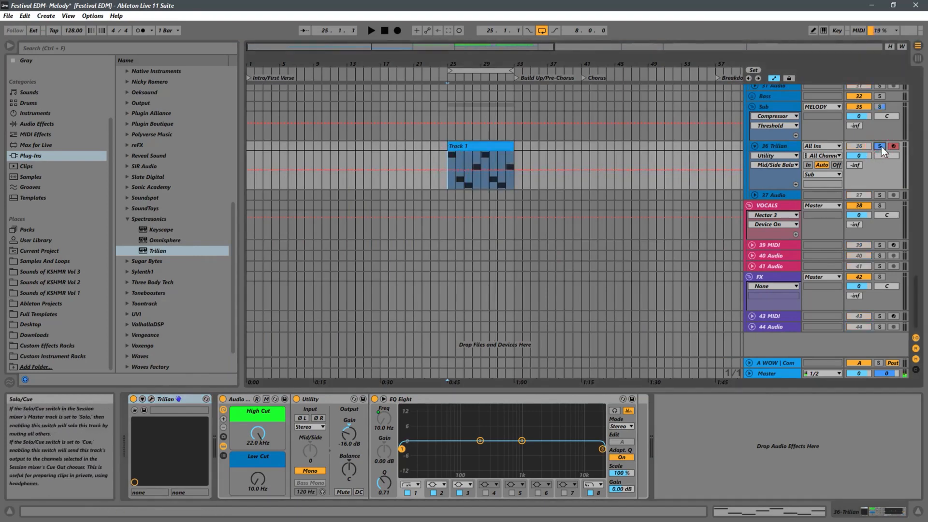
{"action": "key", "text": "space"}
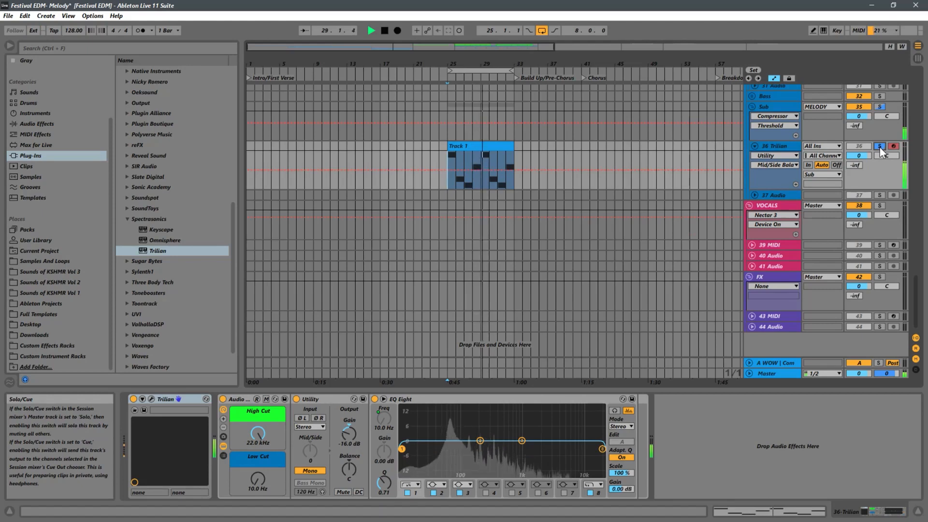
{"action": "left_click", "coordinate": [880, 147]}
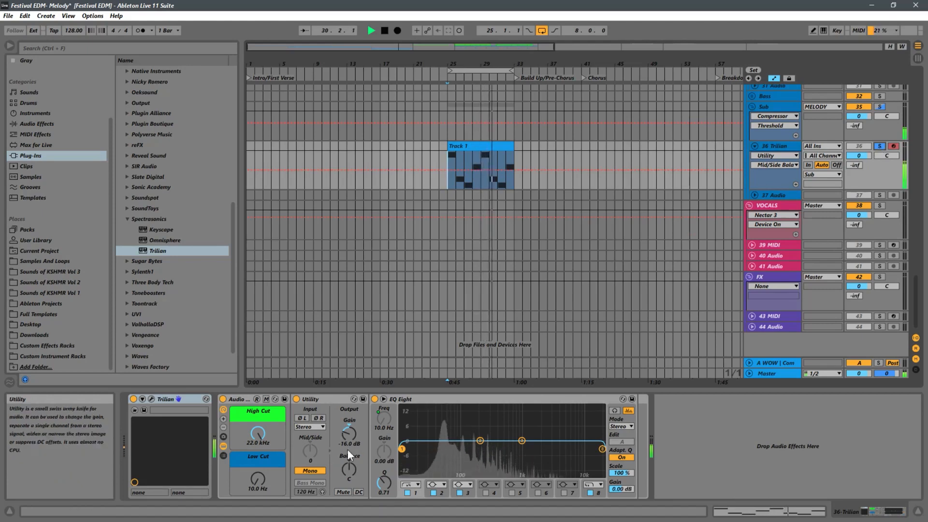
{"action": "key", "text": "space"}
Raise the bass track's Utility gain to -12.2 dB, comparing it in solo and in the full mix during playback
{"action": "left_click_drag", "start_coordinate": [348, 441], "coordinate": [348, 435]}
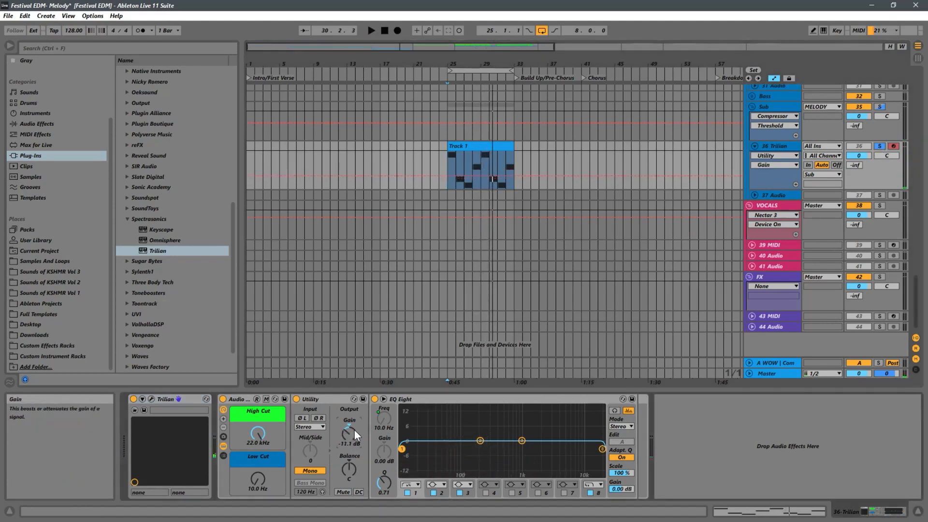
{"action": "key", "text": "space"}
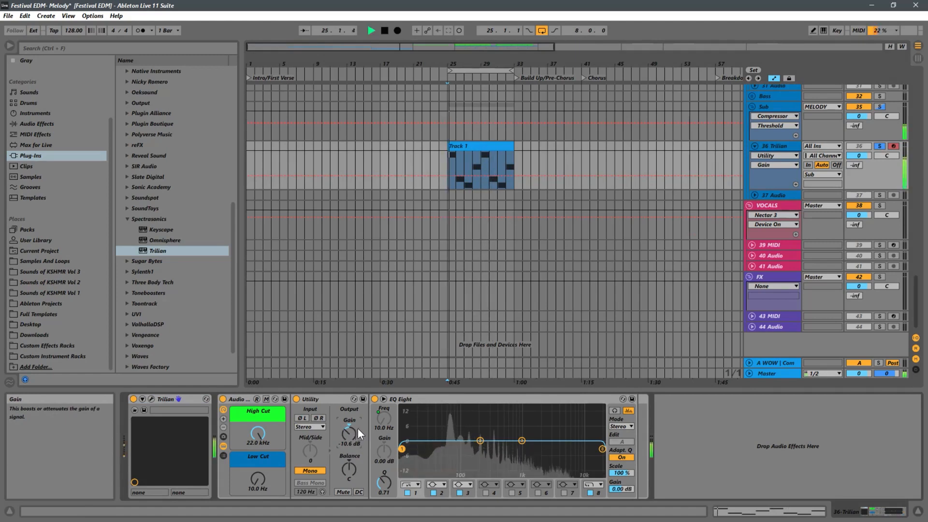
{"action": "left_click", "coordinate": [883, 146]}
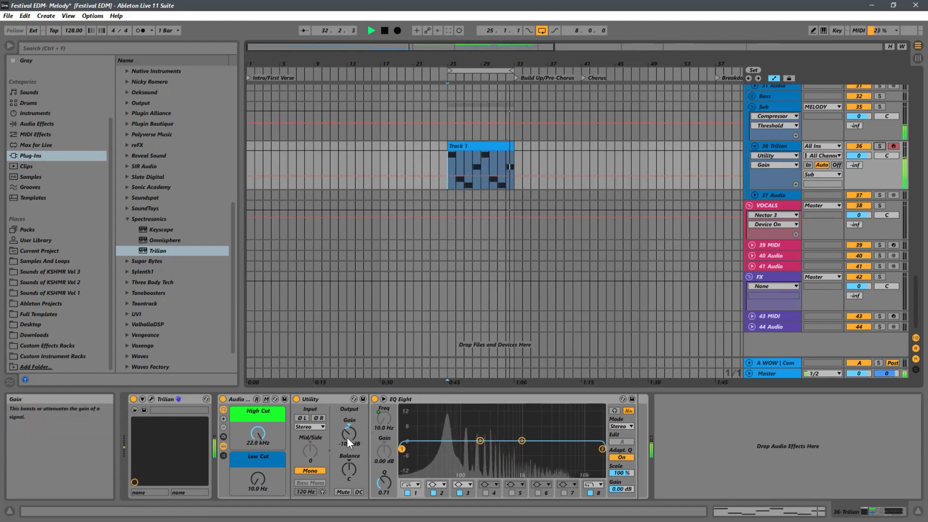
{"action": "key", "text": "space"}
{"action": "key", "text": "space"}
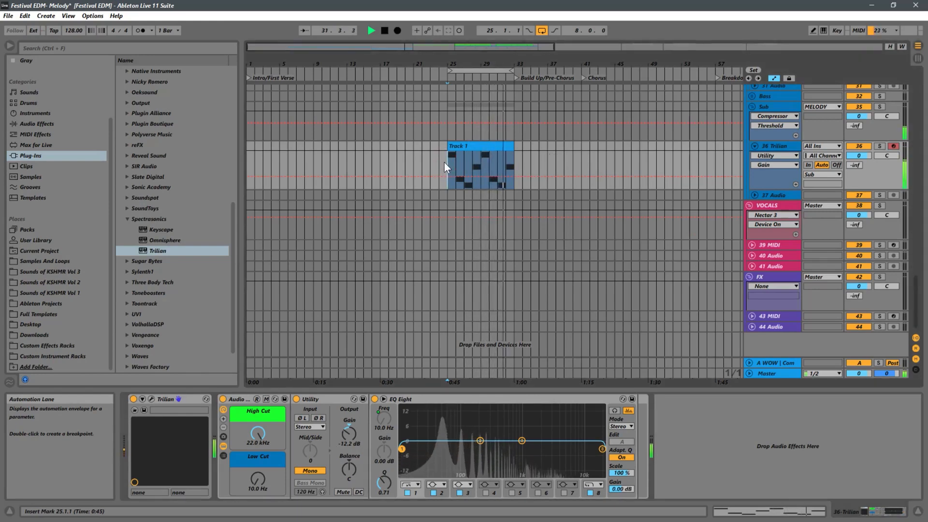
{"action": "key", "text": "space"}
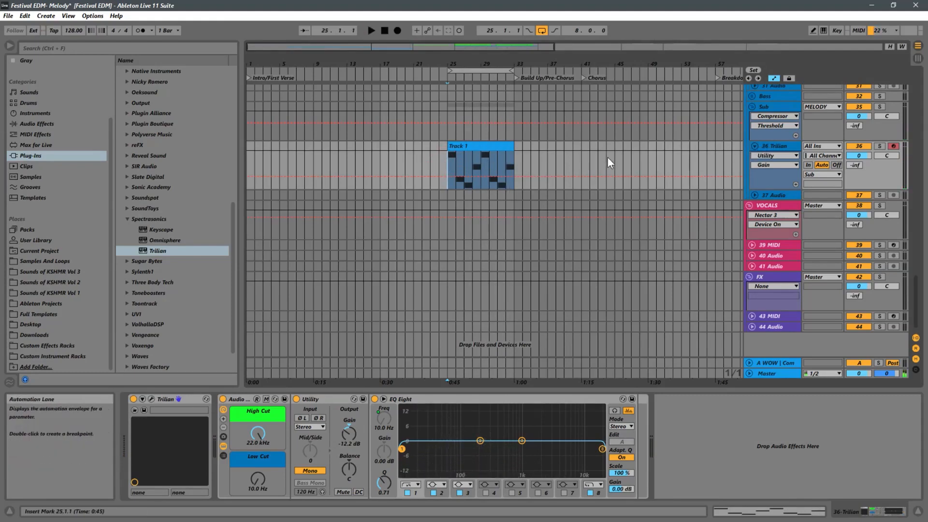
Duplicate the Trilian bass track together with its clip and devices
{"action": "scroll", "coordinate": [541, 209], "scroll_direction": "up", "scroll_amount": 3}
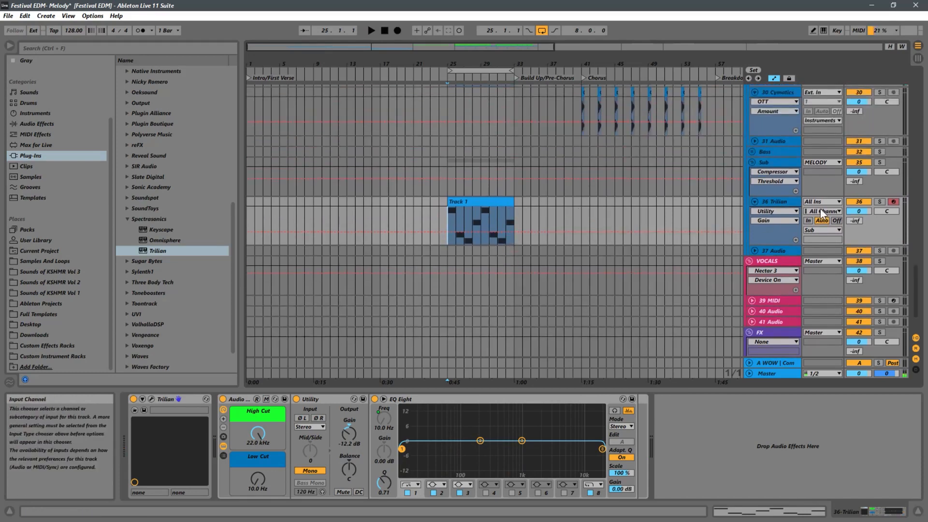
{"action": "right_click", "coordinate": [778, 202]}
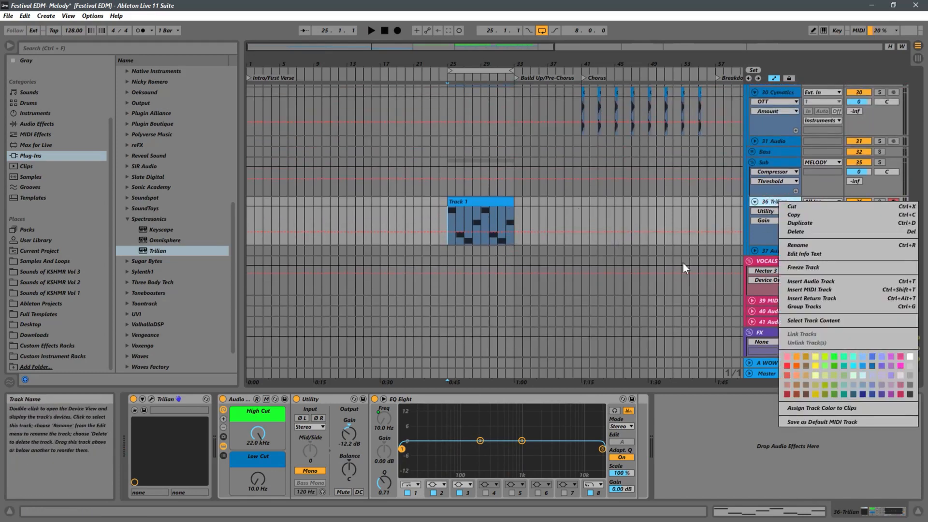
{"action": "left_click", "coordinate": [796, 225]}
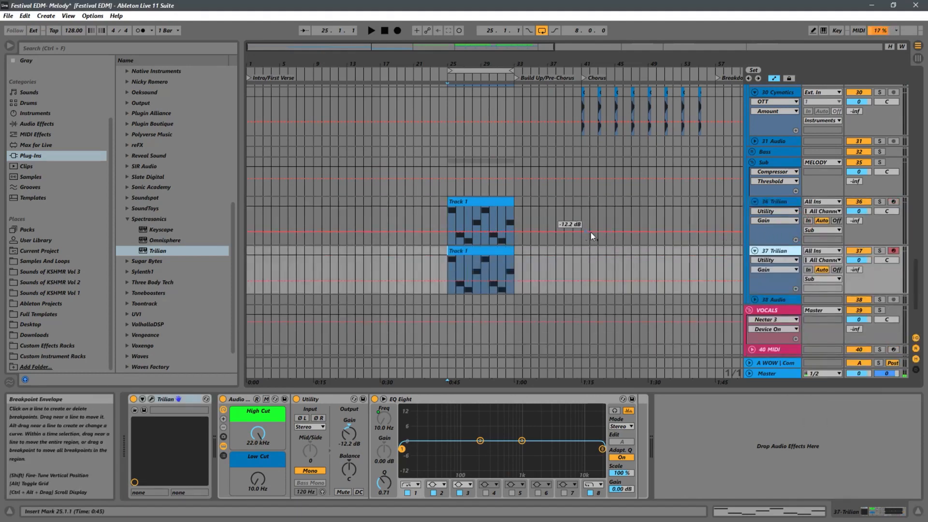
Set the Low Cut macro of the original Trilian track to 1.10 kHz and briefly check it in playback
{"action": "left_click", "coordinate": [774, 202]}
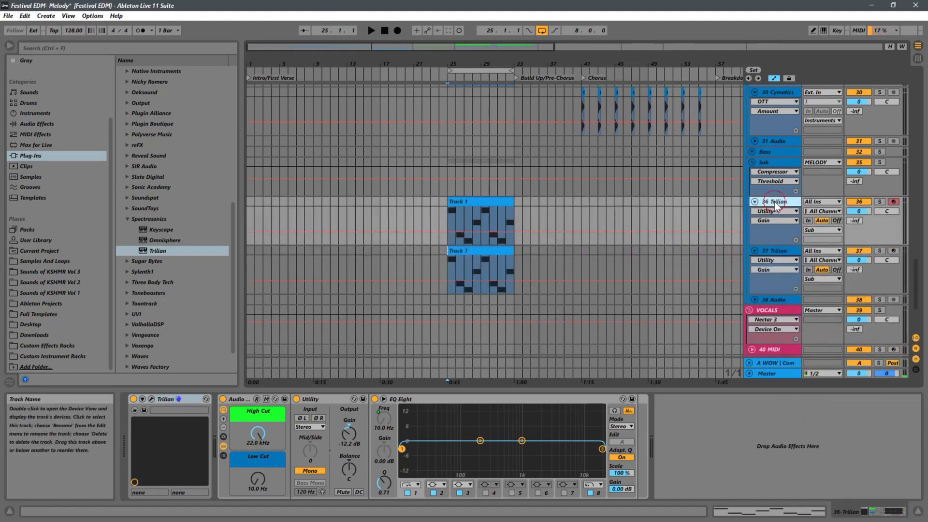
{"action": "left_click_drag", "start_coordinate": [253, 484], "coordinate": [252, 482]}
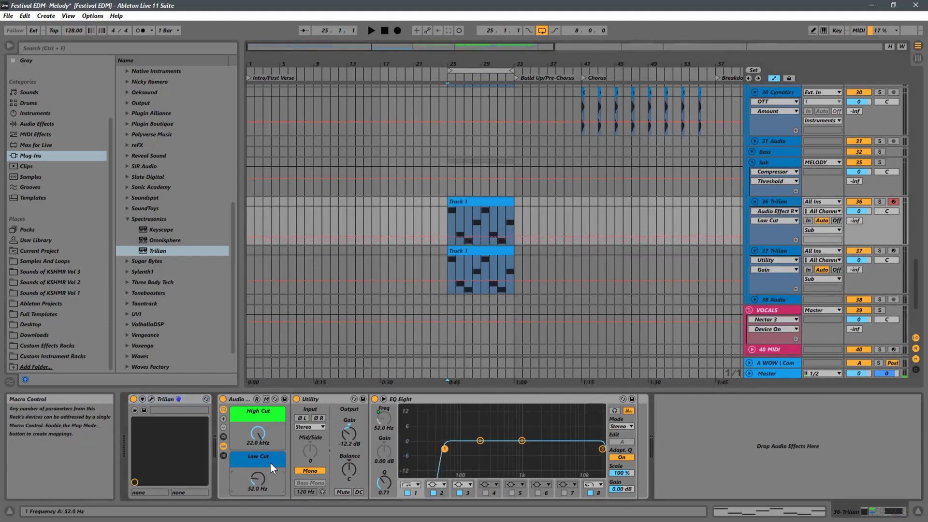
{"action": "left_click_drag", "start_coordinate": [297, 440], "coordinate": [307, 436]}
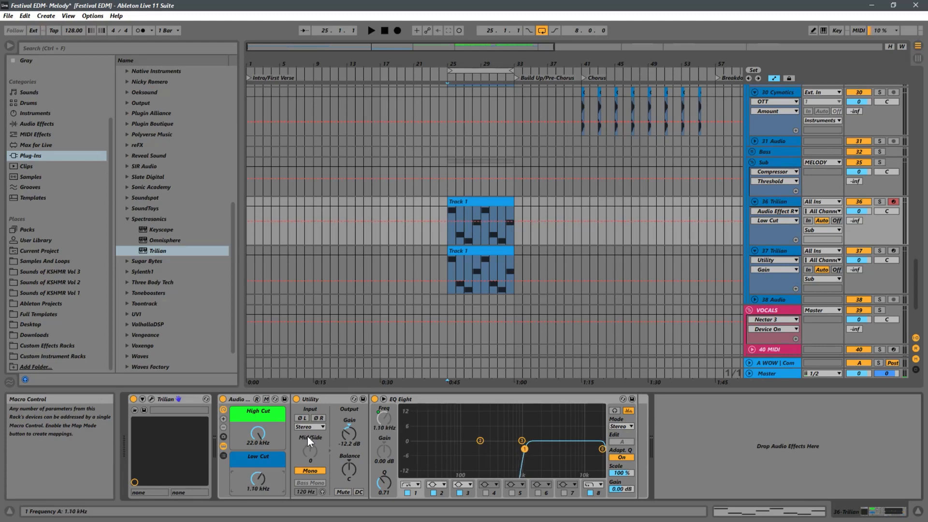
{"action": "key", "text": "space"}
{"action": "key", "text": "space"}
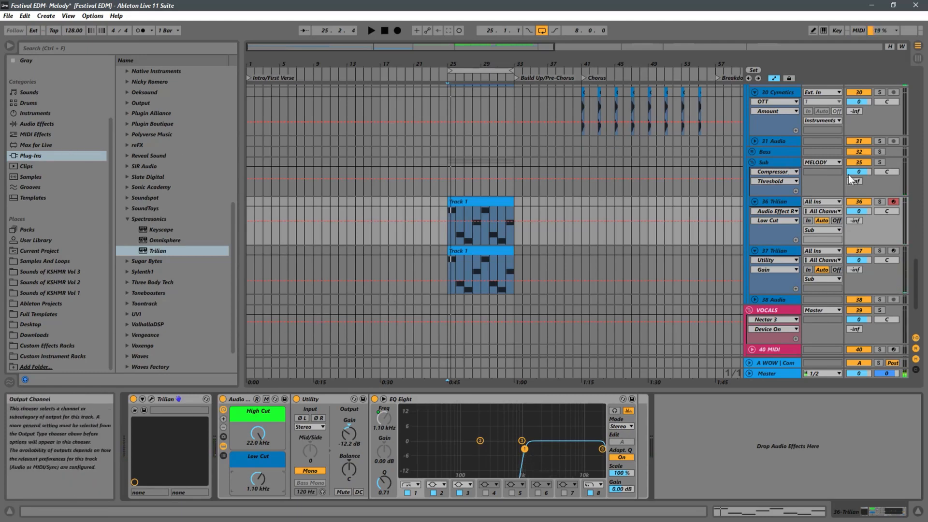
Solo the original, low-cut Trilian track and listen to its remaining high frequencies
{"action": "left_click", "coordinate": [880, 200]}
{"action": "key", "text": "space"}
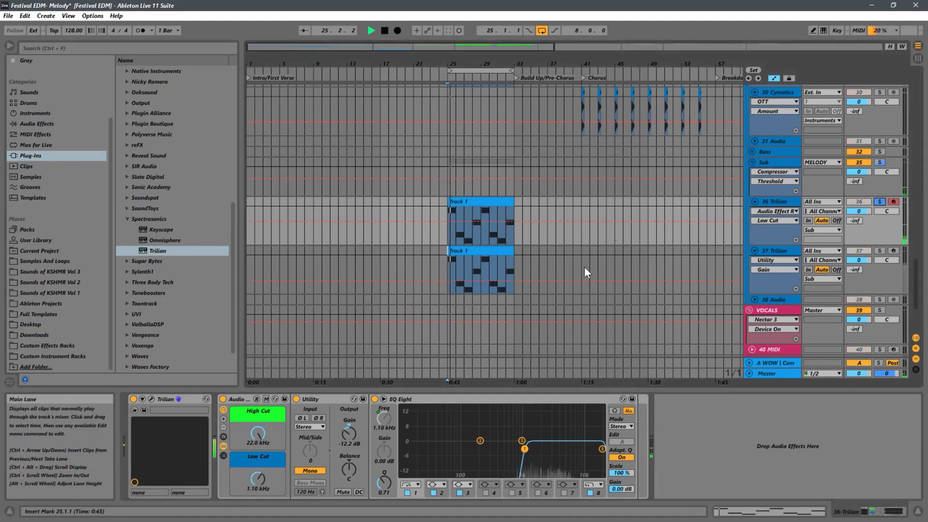
{"action": "key", "text": "space"}
{"action": "key", "text": "space"}
{"action": "key", "text": "space"}
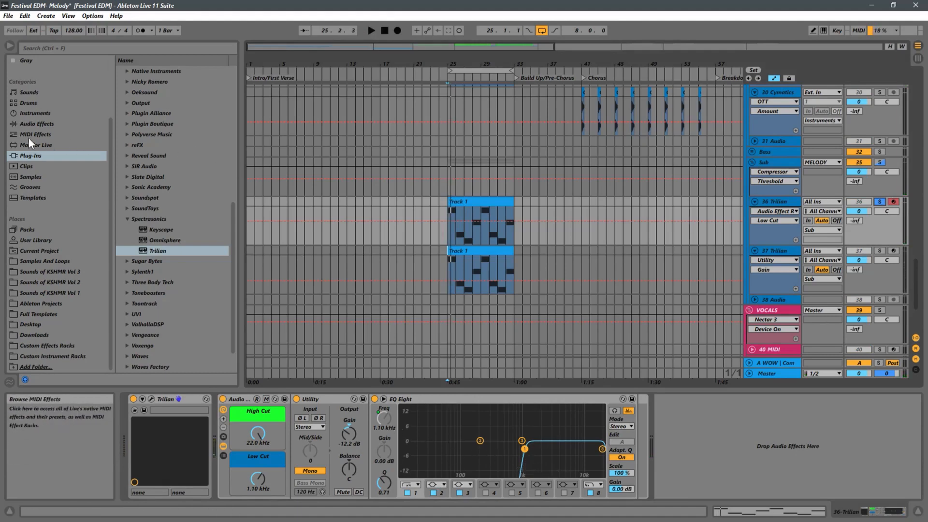
Add the OTT Multiband Dynamics preset after the EQ Eight on the low-cut Trilian track
{"action": "left_click", "coordinate": [36, 124]}
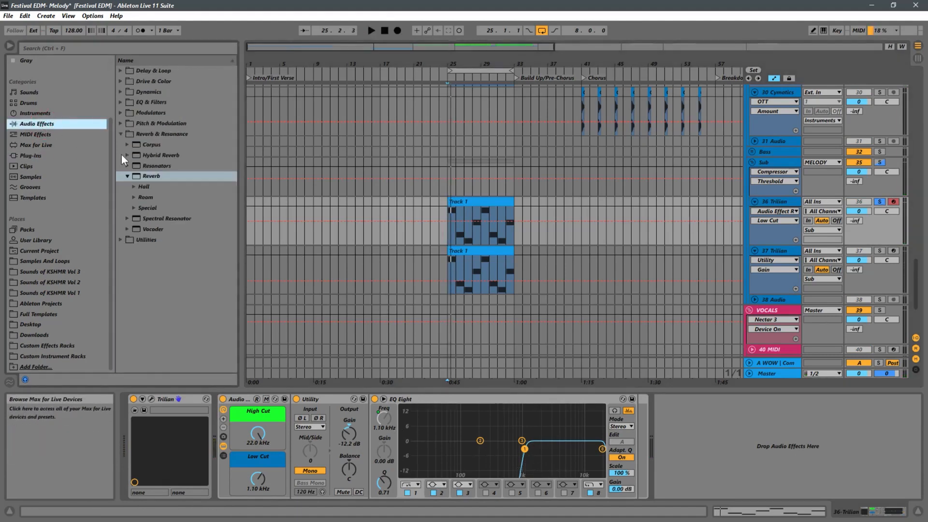
{"action": "left_click", "coordinate": [120, 134]}
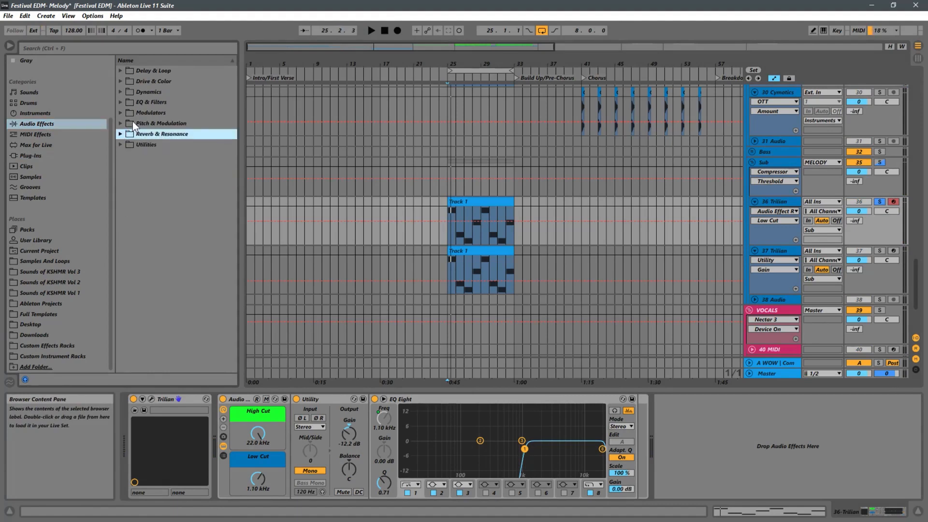
{"action": "left_click", "coordinate": [120, 92]}
{"action": "left_click", "coordinate": [144, 229]}
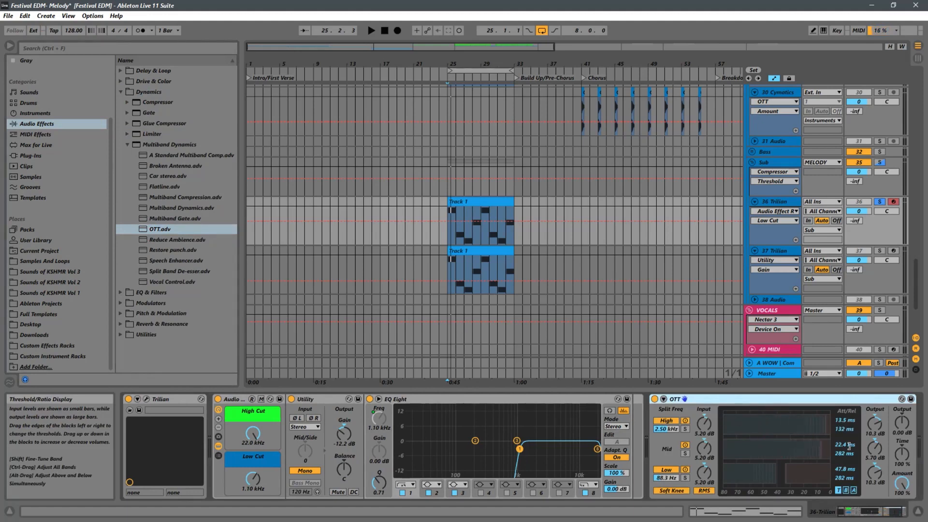
Set the OTT's master output to -7.62 dB and its amount to 55% while listening to the soloed layer
{"action": "left_click_drag", "start_coordinate": [902, 424], "coordinate": [896, 444]}
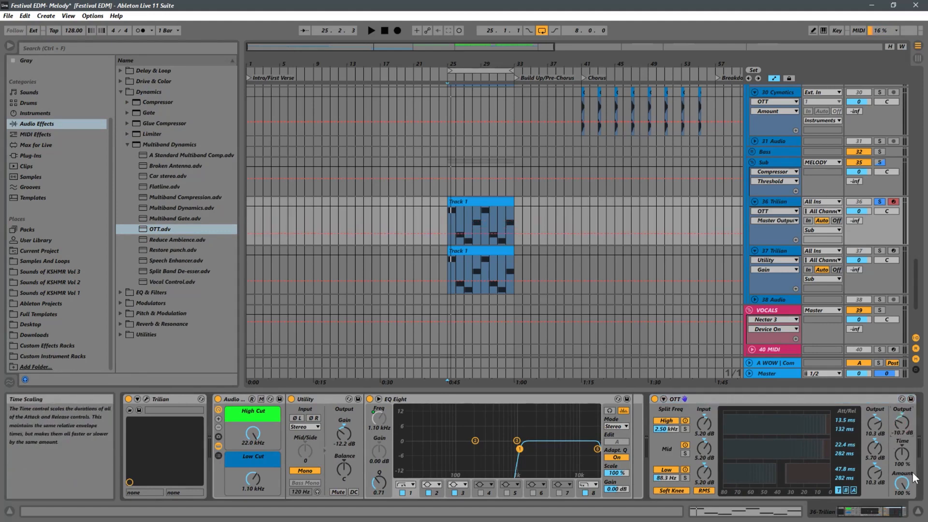
{"action": "left_click_drag", "start_coordinate": [903, 483], "coordinate": [904, 490]}
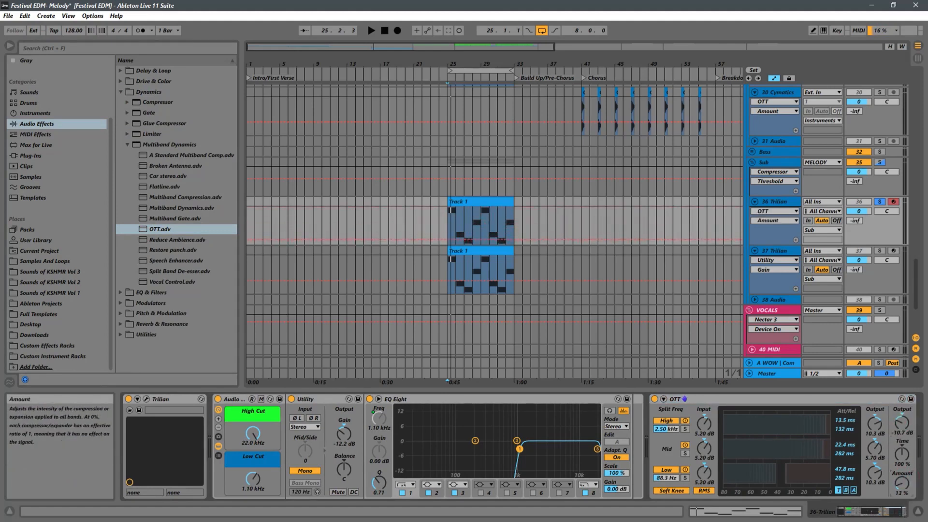
{"action": "key", "text": "space"}
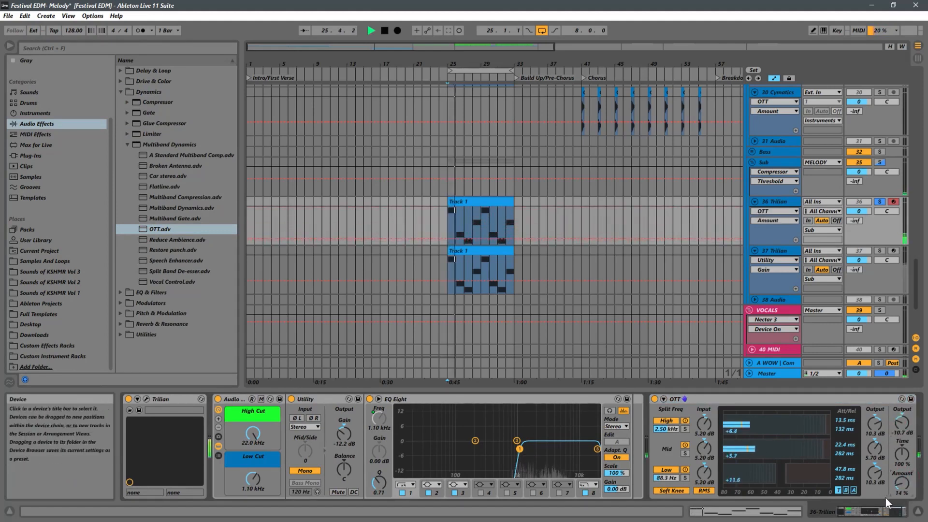
{"action": "left_click_drag", "start_coordinate": [903, 483], "coordinate": [908, 476]}
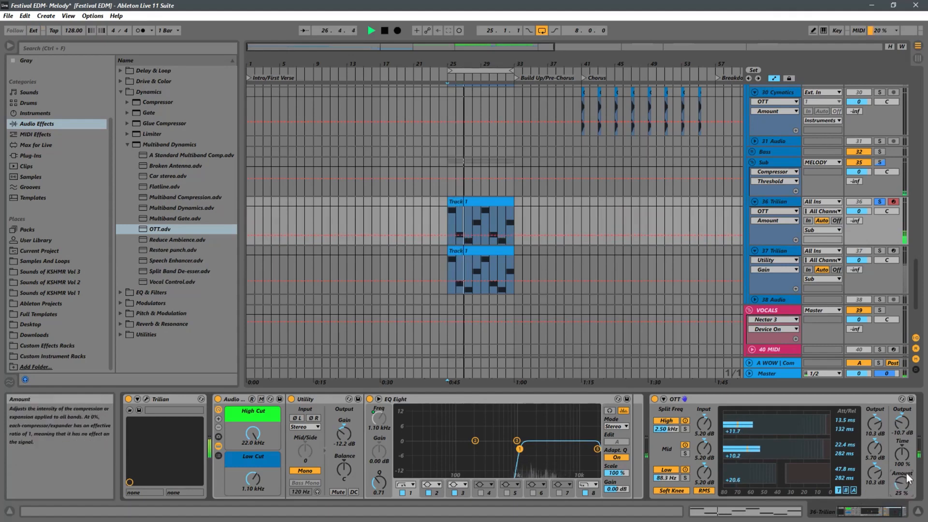
{"action": "left_click_drag", "start_coordinate": [902, 424], "coordinate": [902, 415]}
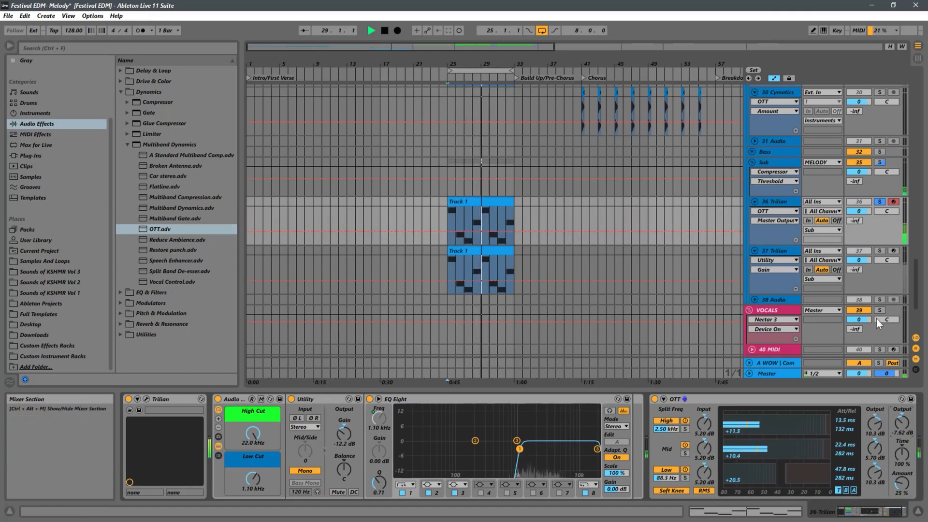
{"action": "mouse_move", "coordinate": [902, 482]}
{"action": "left_mouse_down"}
{"action": "mouse_move", "coordinate": [908, 458]}
{"action": "mouse_move", "coordinate": [892, 485]}
{"action": "left_mouse_up"}
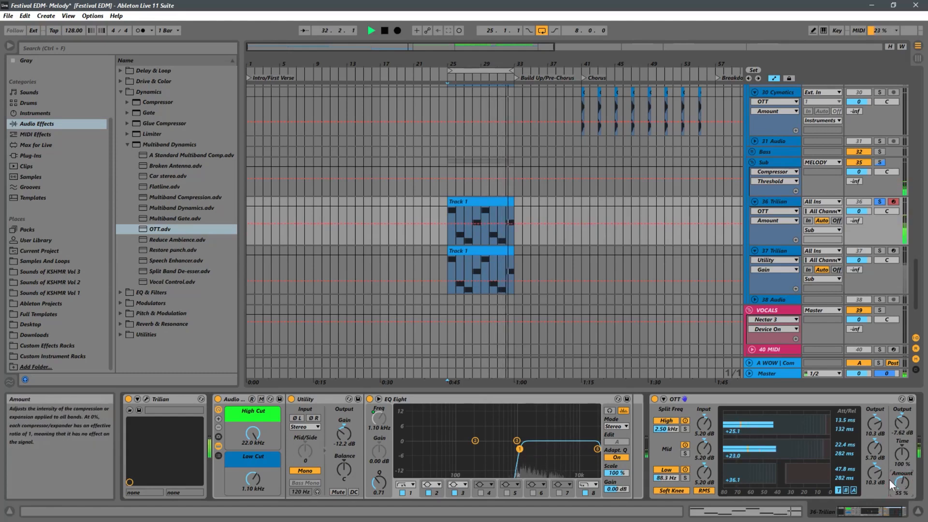
On the low-cut Trilian track, set Low Cut to 499 Hz, EQ Eight band 8's Q to 4.01 and High Cut to 8.80 kHz
{"action": "left_click", "coordinate": [256, 485]}
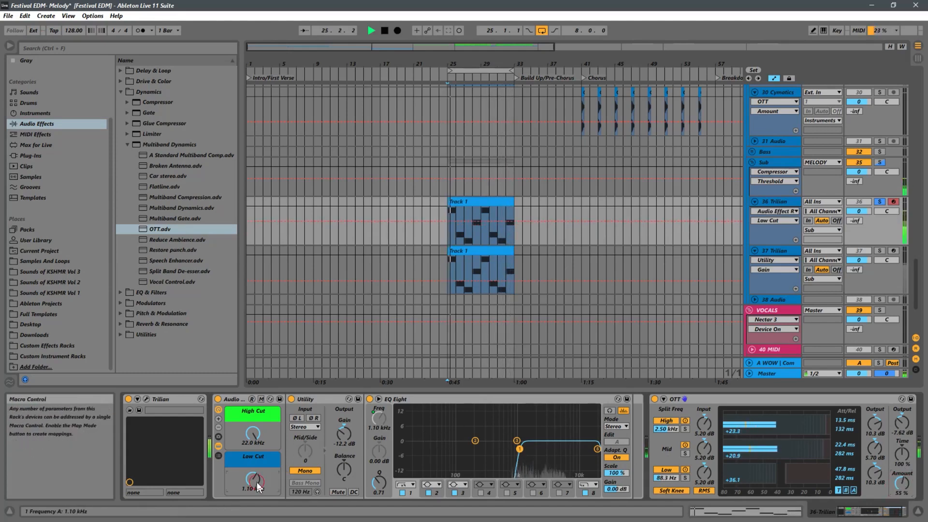
{"action": "left_click_drag", "start_coordinate": [257, 486], "coordinate": [250, 490]}
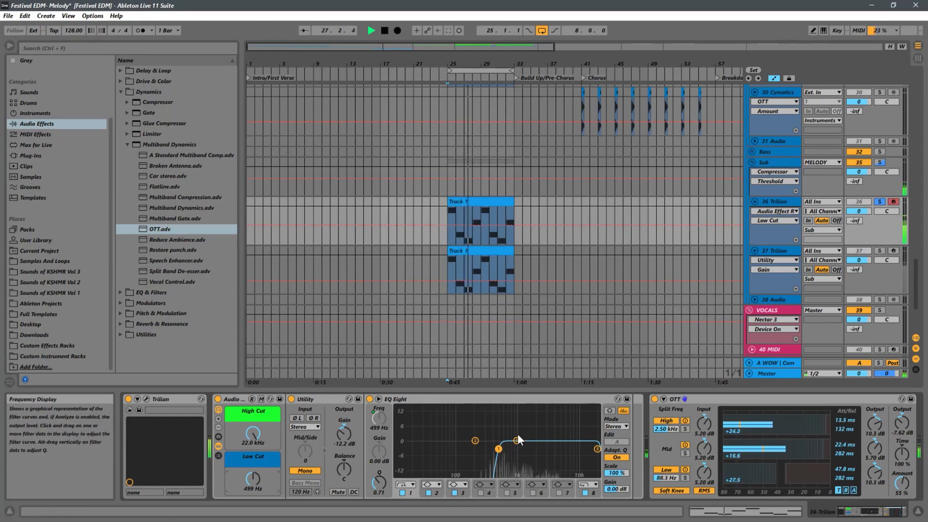
{"action": "left_click_drag", "start_coordinate": [599, 449], "coordinate": [554, 426]}
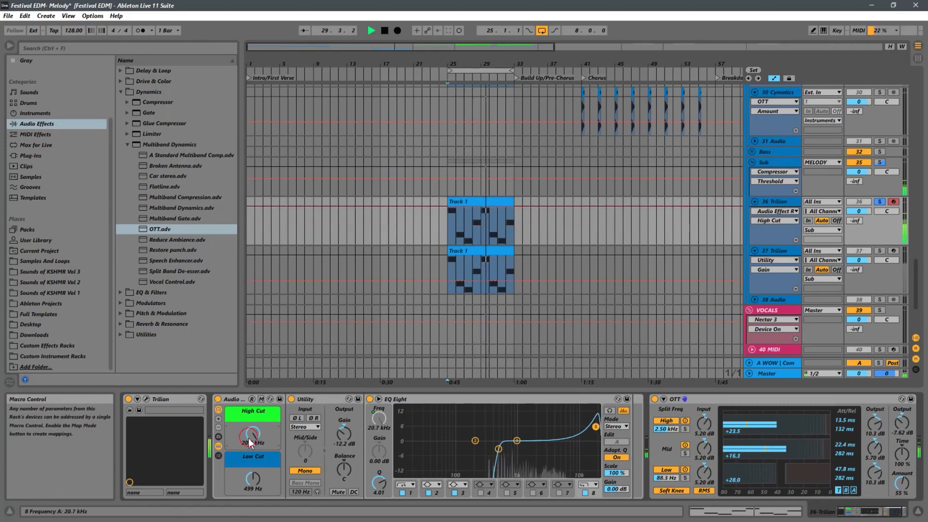
{"action": "left_click_drag", "start_coordinate": [249, 438], "coordinate": [248, 445]}
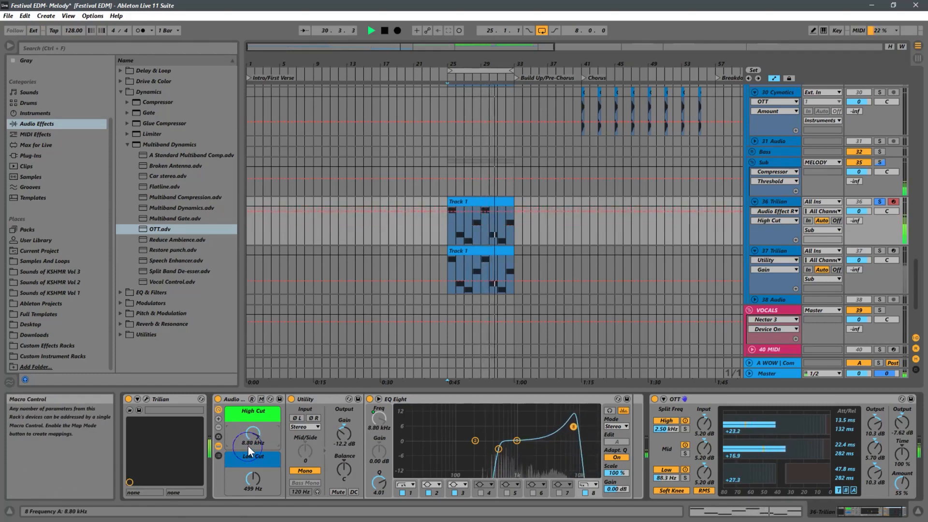
Solo the full Trilian track together with the low-cut layer, then clear the solos and listen in the full mix
{"action": "left_click", "coordinate": [880, 251]}
{"action": "key", "text": "space"}
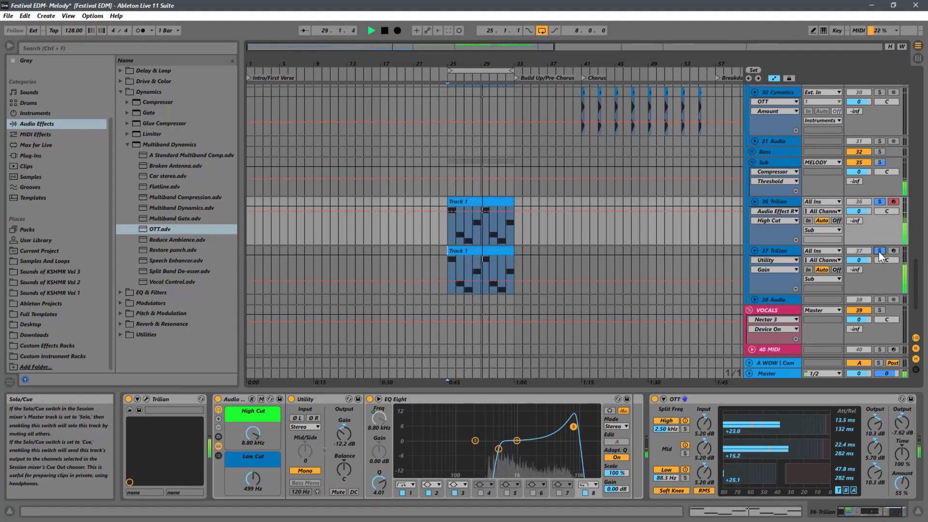
{"action": "left_click", "coordinate": [879, 252]}
{"action": "key", "text": "space"}
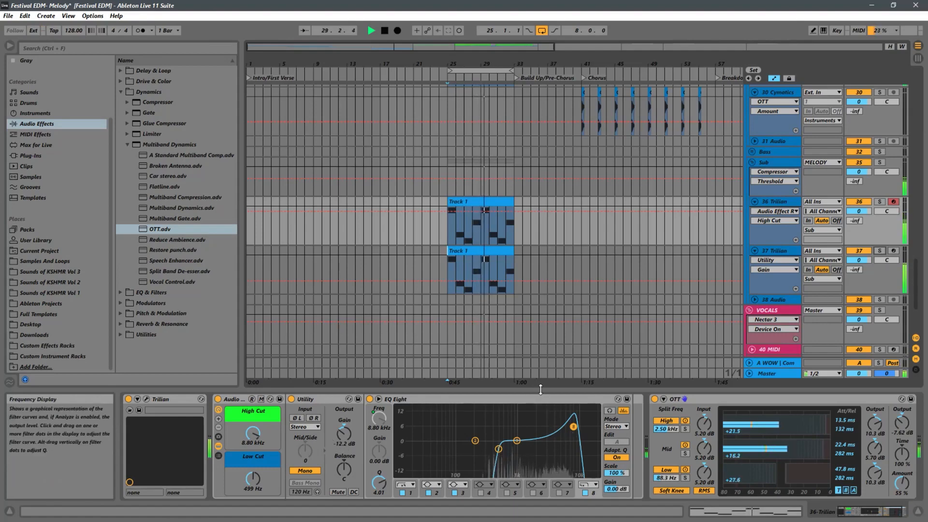
Lower the low-cut Trilian track's Utility gain to -22.3 dB while listening to the full mix, and stop playback
{"action": "left_click", "coordinate": [347, 431]}
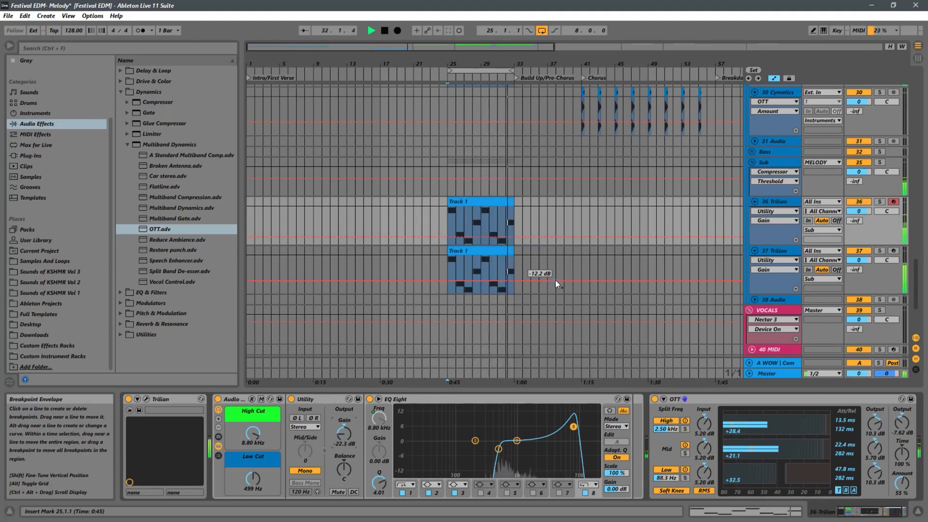
{"action": "key", "text": "space"}
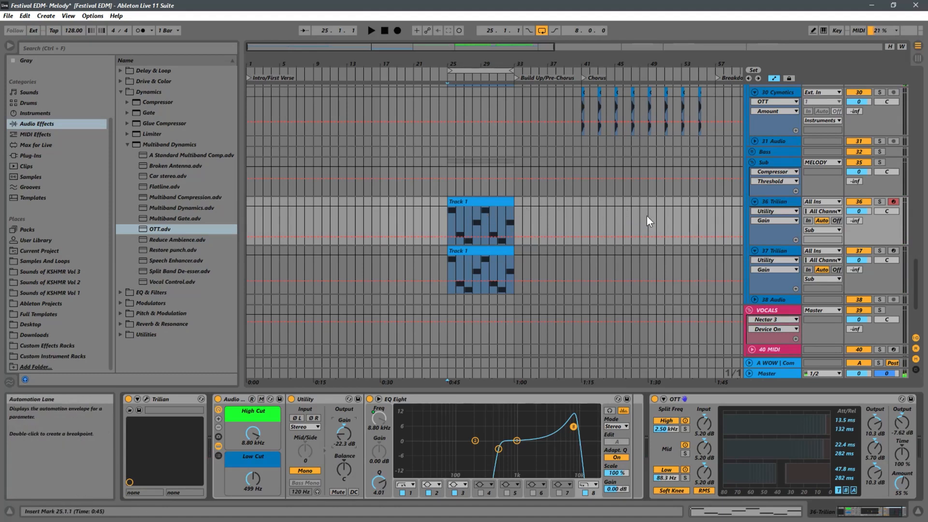
{"action": "left_click", "coordinate": [573, 221]}
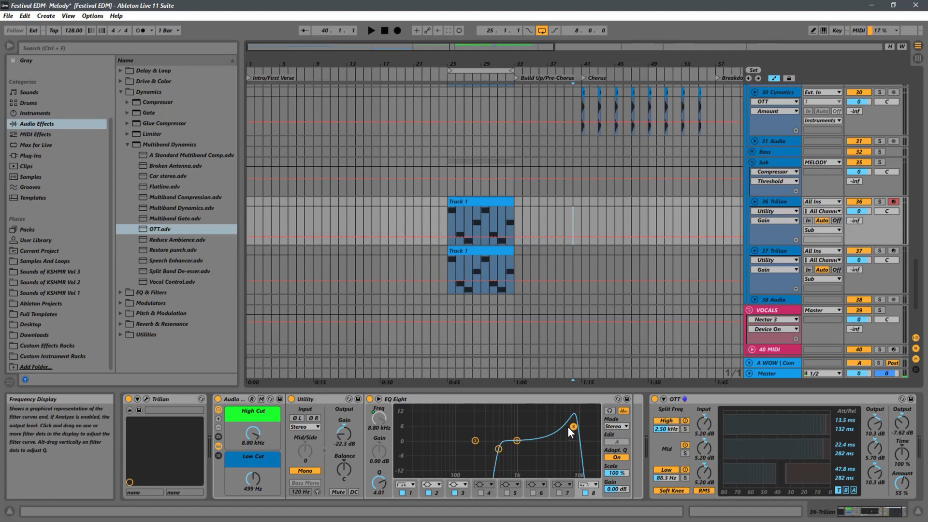
Remove the OTT device and delete the low-cut Trilian track, keeping only the full Trilian bass
{"action": "left_click", "coordinate": [816, 400]}
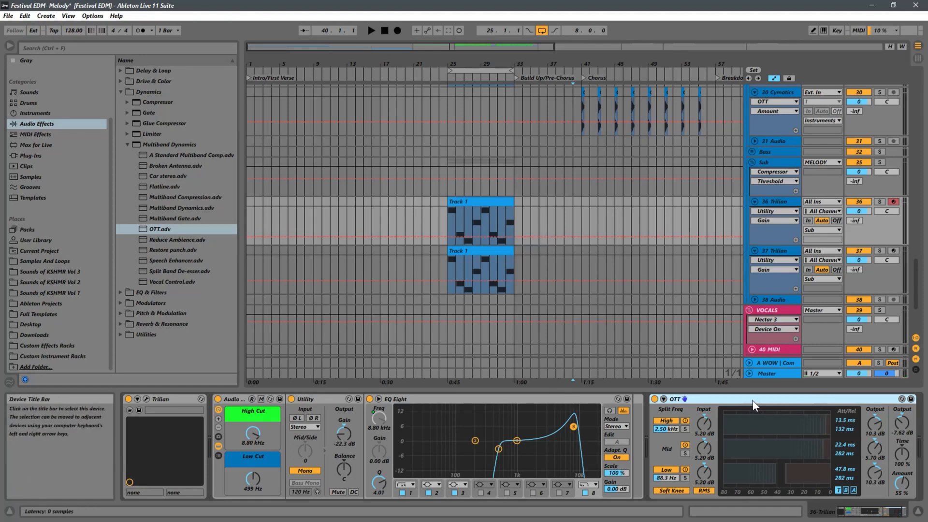
{"action": "key", "text": "Delete"}
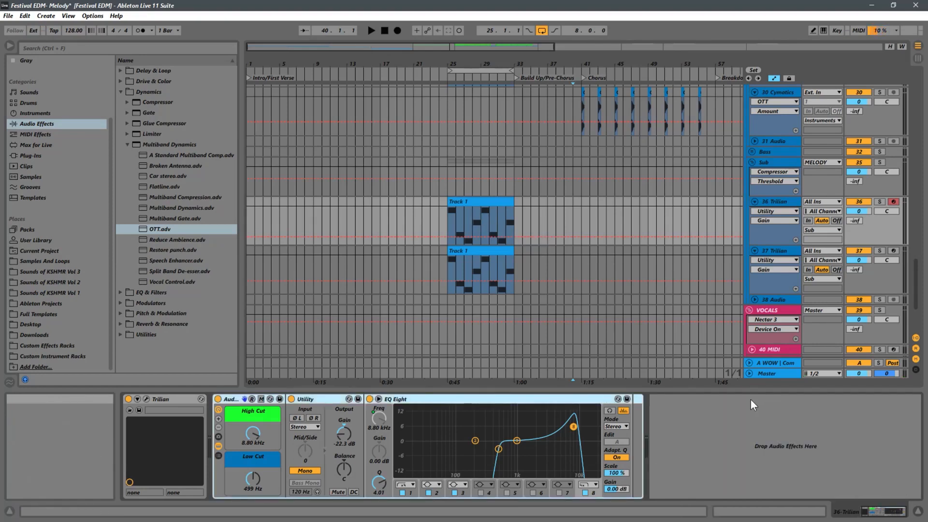
{"action": "left_click", "coordinate": [788, 203]}
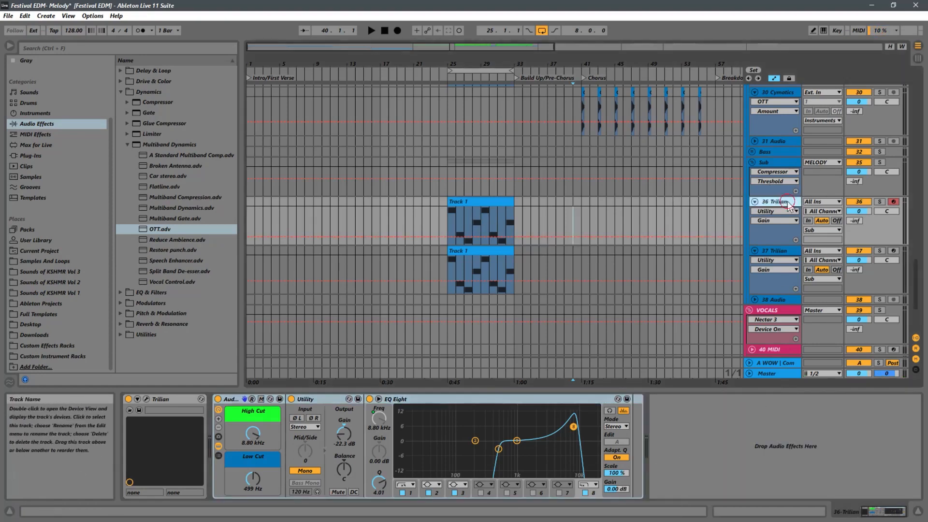
{"action": "key", "text": "Delete"}
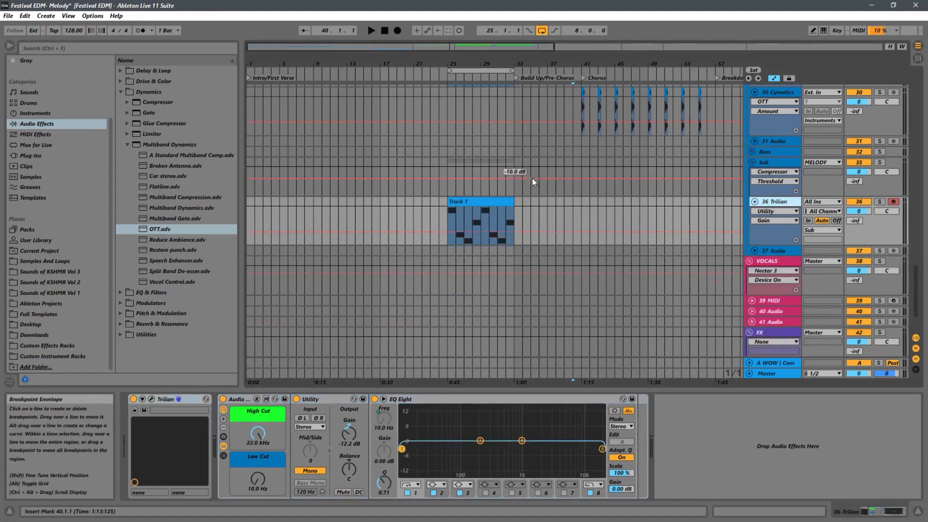
Play the section from bar 25 with the single Trilian bass in the full mix
{"action": "left_click", "coordinate": [449, 217]}
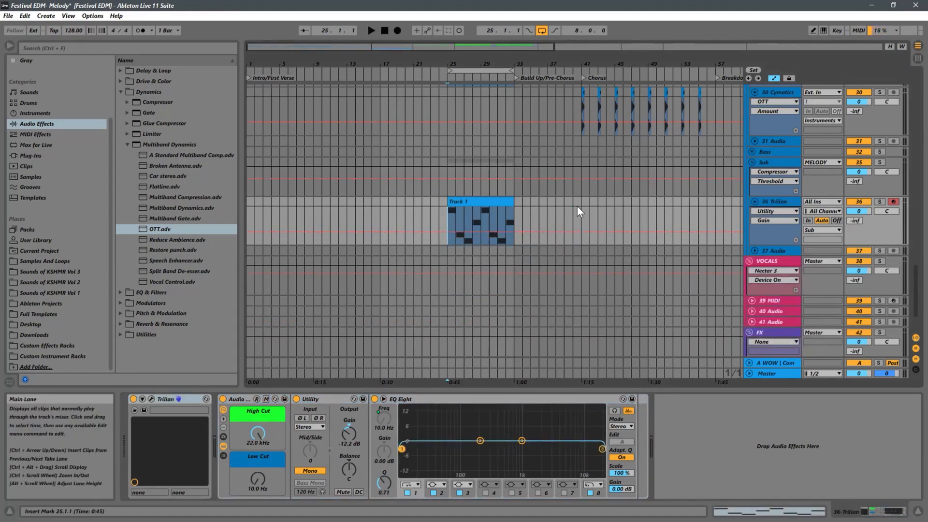
{"action": "key", "text": "space"}
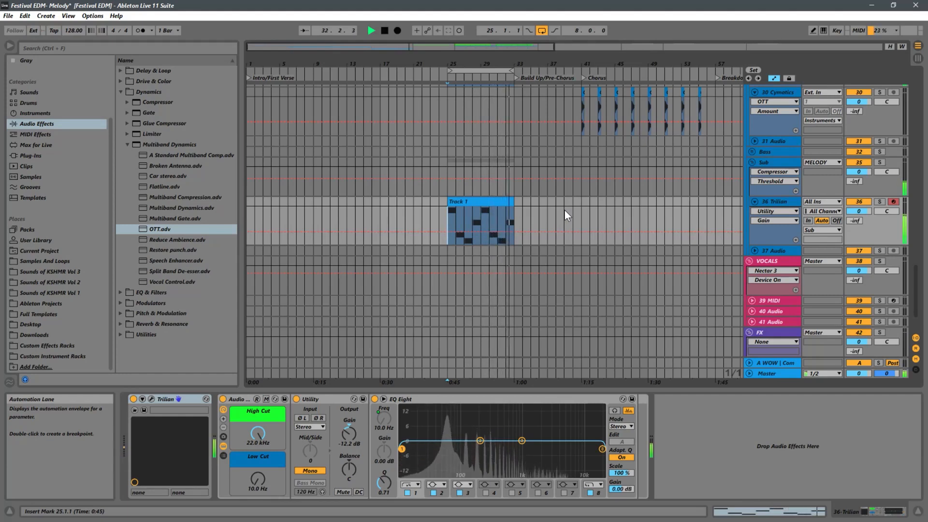
{"action": "key", "text": "space"}
{"action": "left_click", "coordinate": [521, 212]}
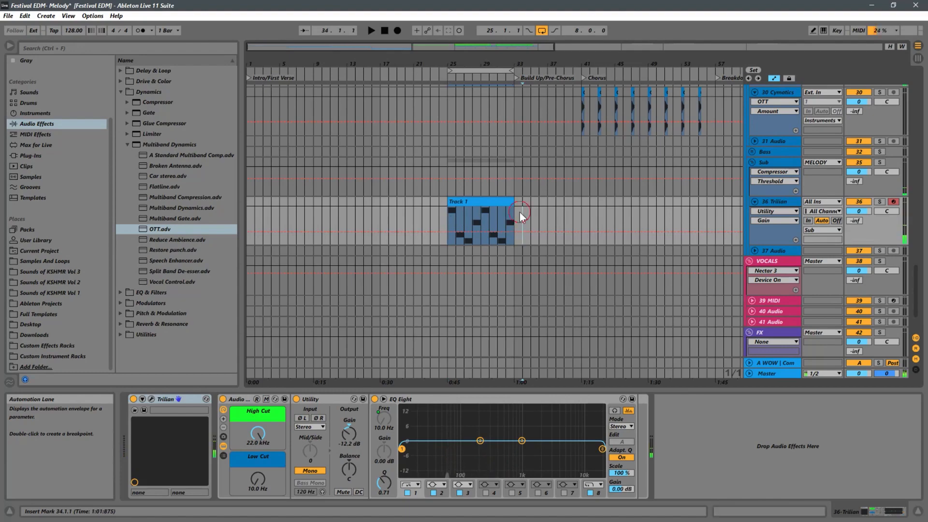
Deactivate the Trilian track during playback from bar 25 to hear the melody section without its bass
{"action": "scroll", "coordinate": [542, 213], "scroll_direction": "up", "scroll_amount": 2}
{"action": "scroll", "coordinate": [614, 227], "scroll_direction": "up", "scroll_amount": 2}
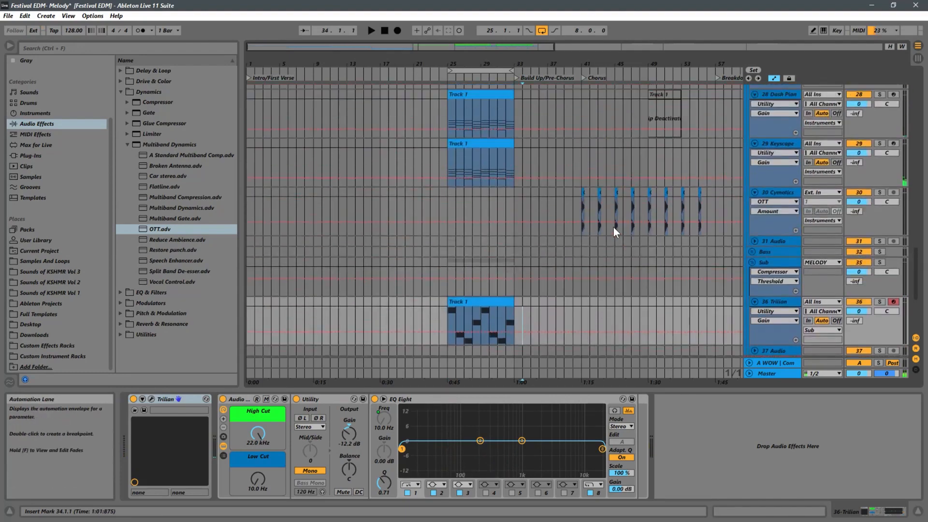
{"action": "scroll", "coordinate": [631, 228], "scroll_direction": "down", "scroll_amount": 2}
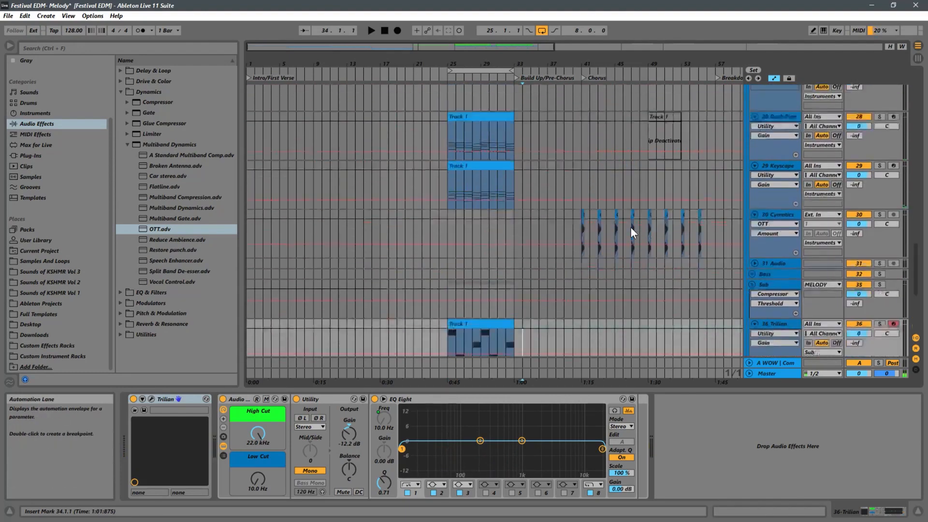
{"action": "left_click", "coordinate": [459, 277]}
{"action": "scroll", "coordinate": [528, 270], "scroll_direction": "up", "scroll_amount": 5}
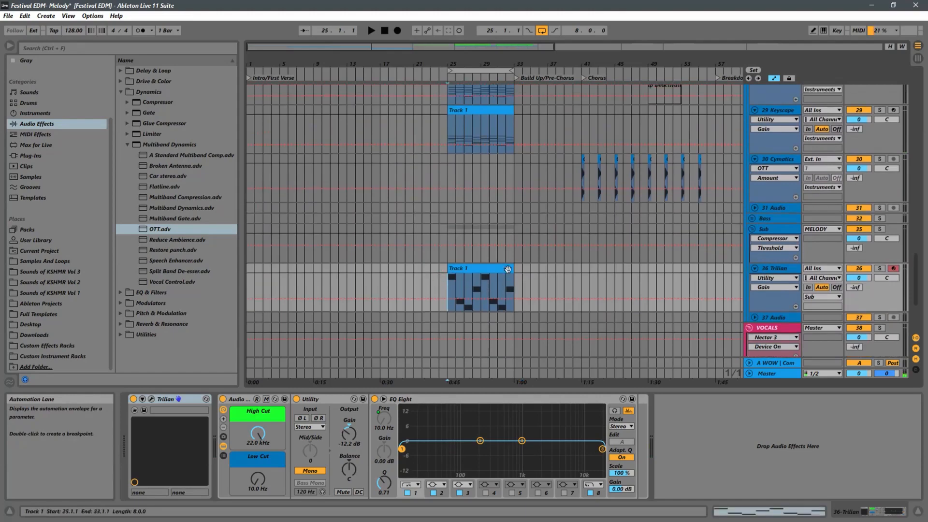
{"action": "scroll", "coordinate": [528, 270], "scroll_direction": "up", "scroll_amount": 7}
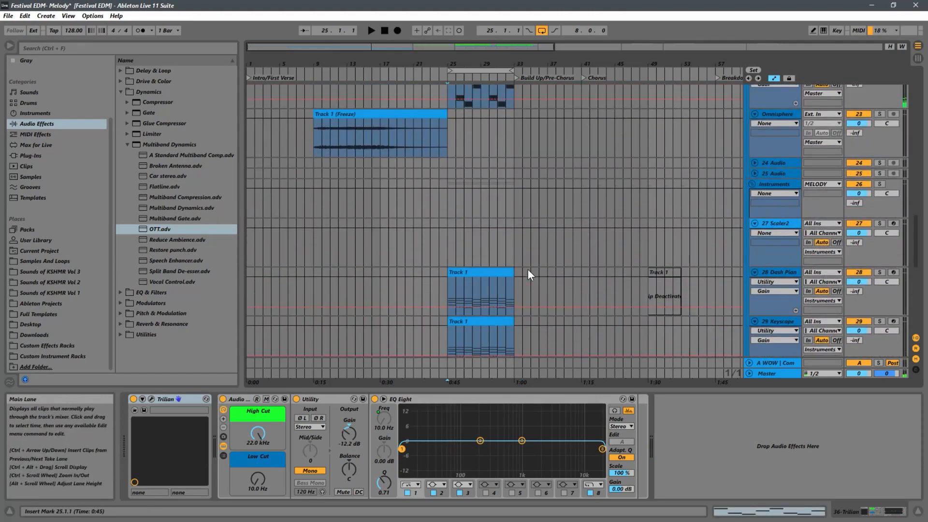
{"action": "scroll", "coordinate": [527, 269], "scroll_direction": "down", "scroll_amount": 12}
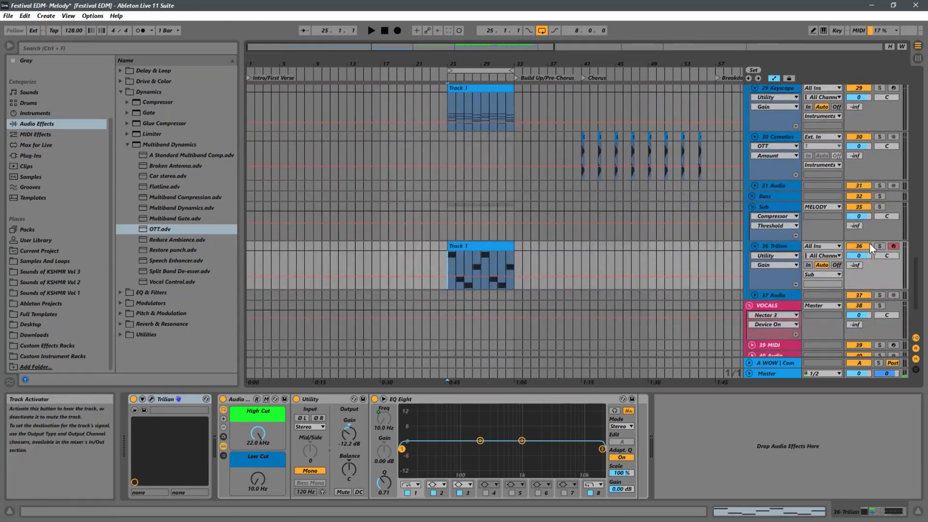
{"action": "key", "text": "space"}
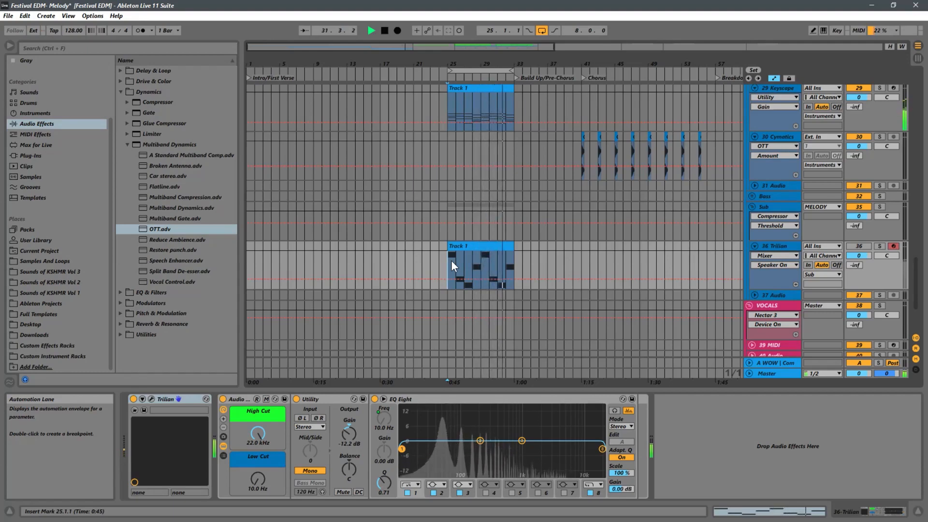
{"action": "key", "text": "space"}
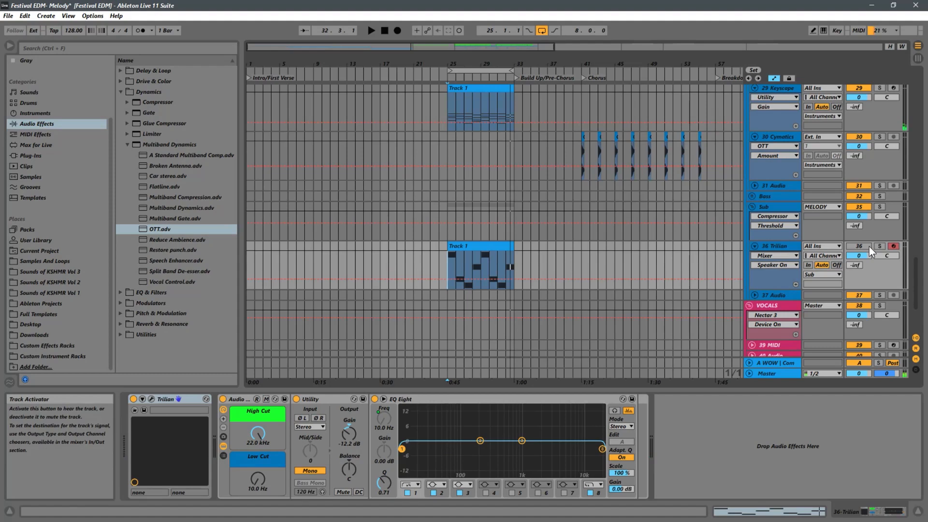
Reactivate the Trilian track and replay the section from bar 25 to hear the melody with its bass
{"action": "left_click", "coordinate": [445, 277]}
{"action": "key", "text": "space"}
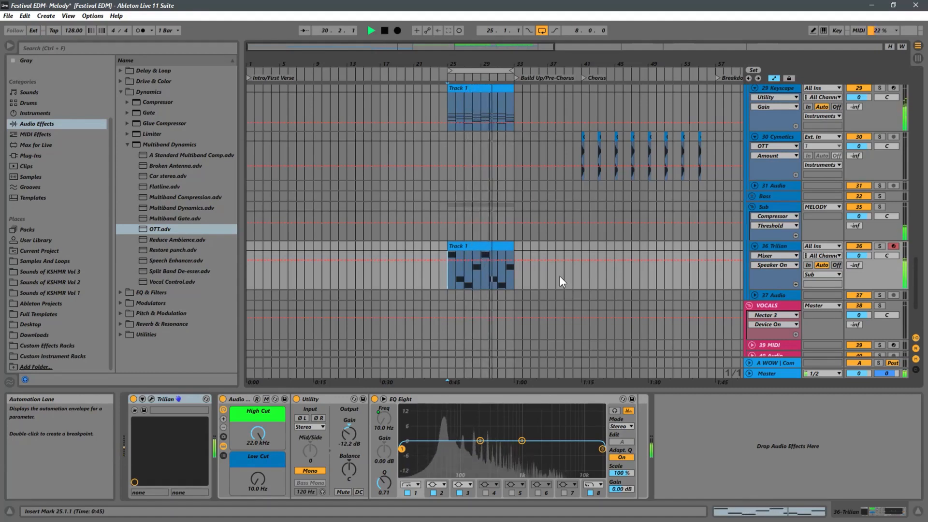
{"action": "key", "text": "space"}
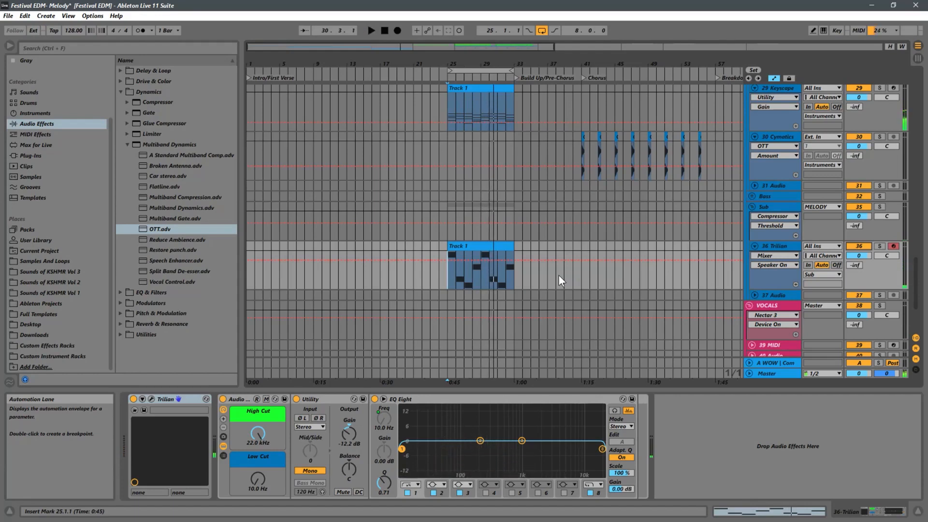
{"action": "left_click", "coordinate": [445, 283]}
{"action": "scroll", "coordinate": [559, 277], "scroll_direction": "up", "scroll_amount": 5}
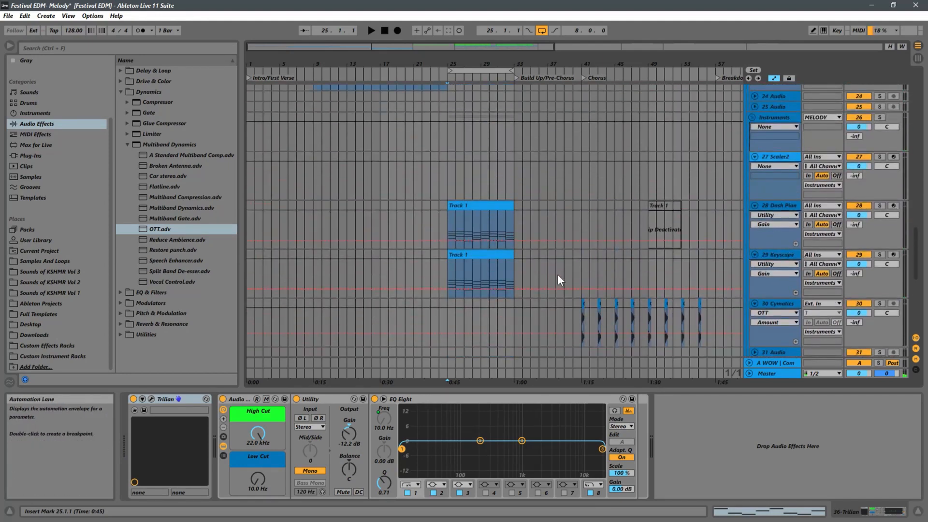
{"action": "scroll", "coordinate": [547, 217], "scroll_direction": "up", "scroll_amount": 2}
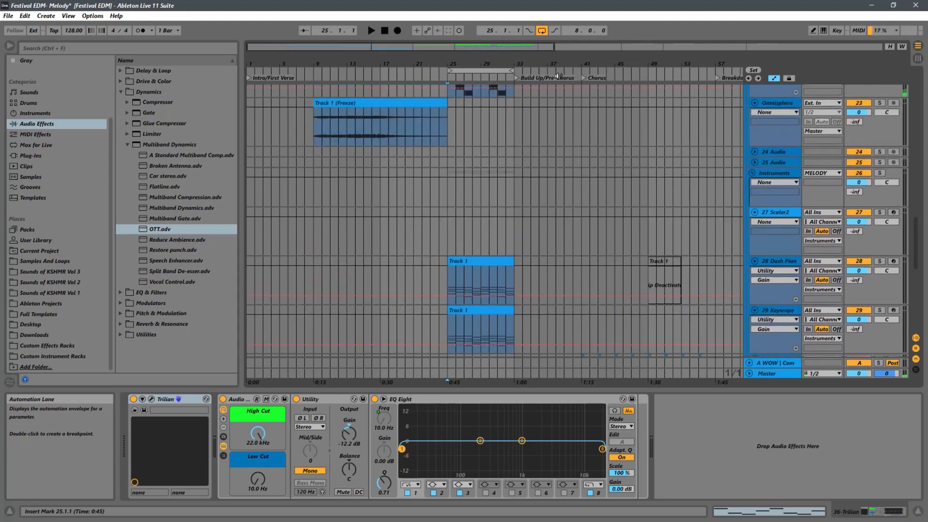
{"action": "scroll", "coordinate": [478, 186], "scroll_direction": "up", "scroll_amount": 5}
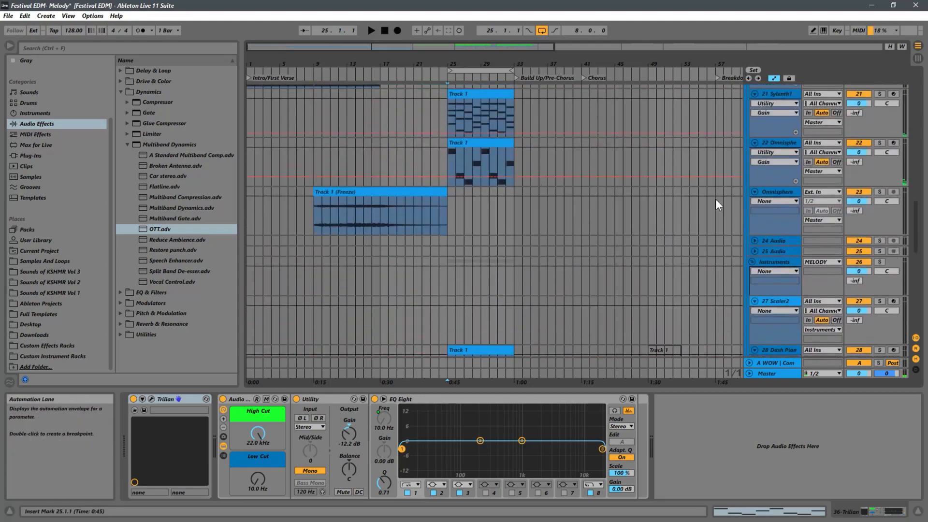
{"action": "scroll", "coordinate": [485, 187], "scroll_direction": "down", "scroll_amount": 8}
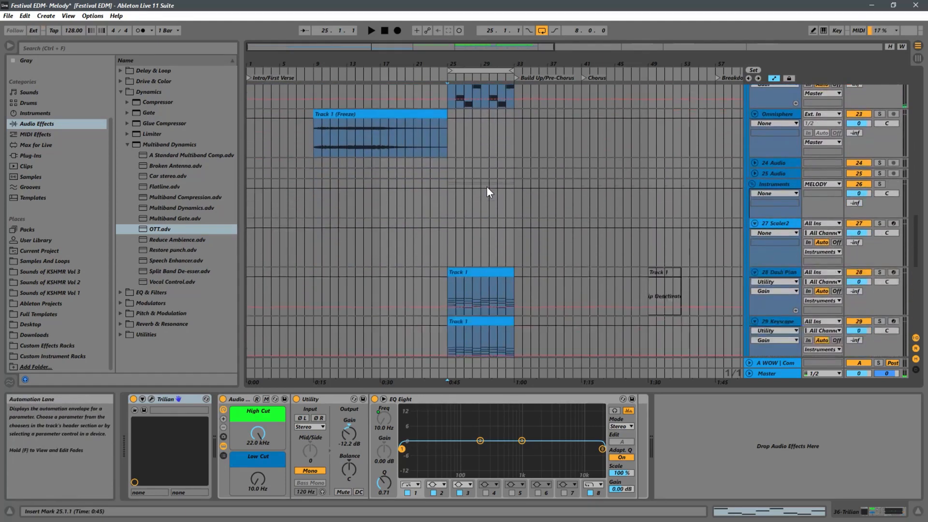
{"action": "scroll", "coordinate": [487, 187], "scroll_direction": "down", "scroll_amount": 2}
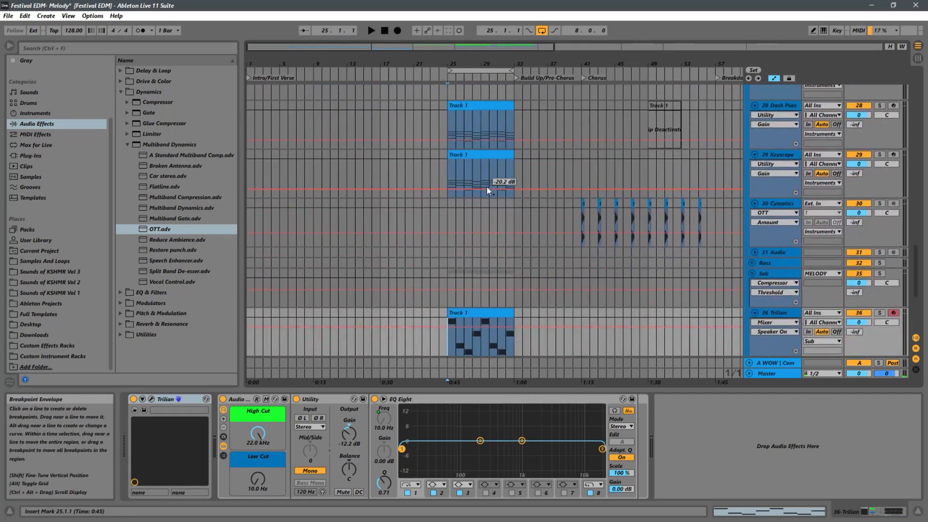